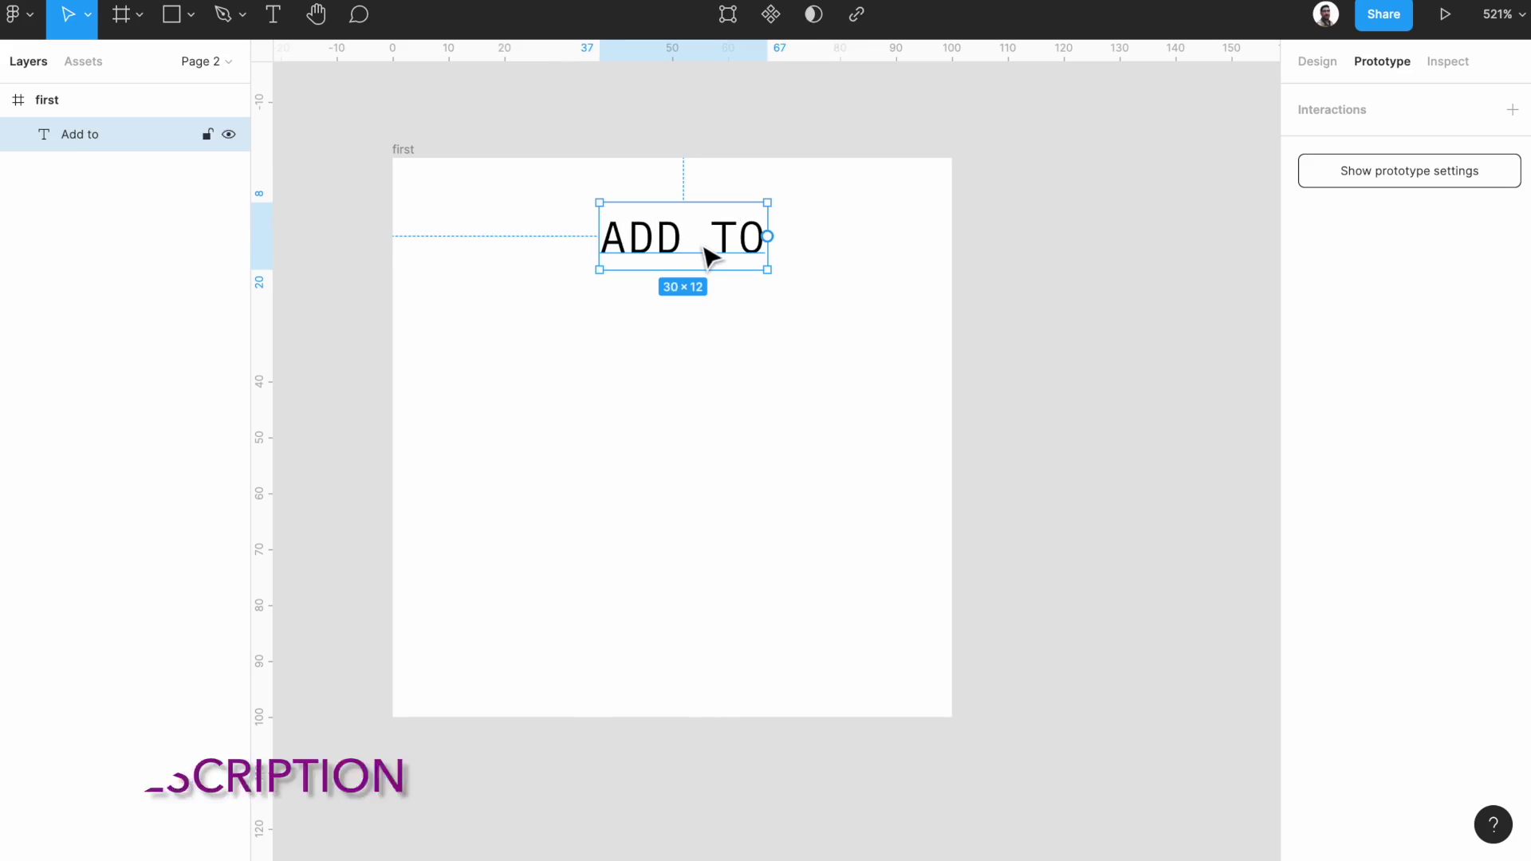
- Center the ADD TO text horizontally in the frame and place a copy of it near the frame's lower edge at Y 78
{"action": "left_click", "coordinate": [1323, 65]}
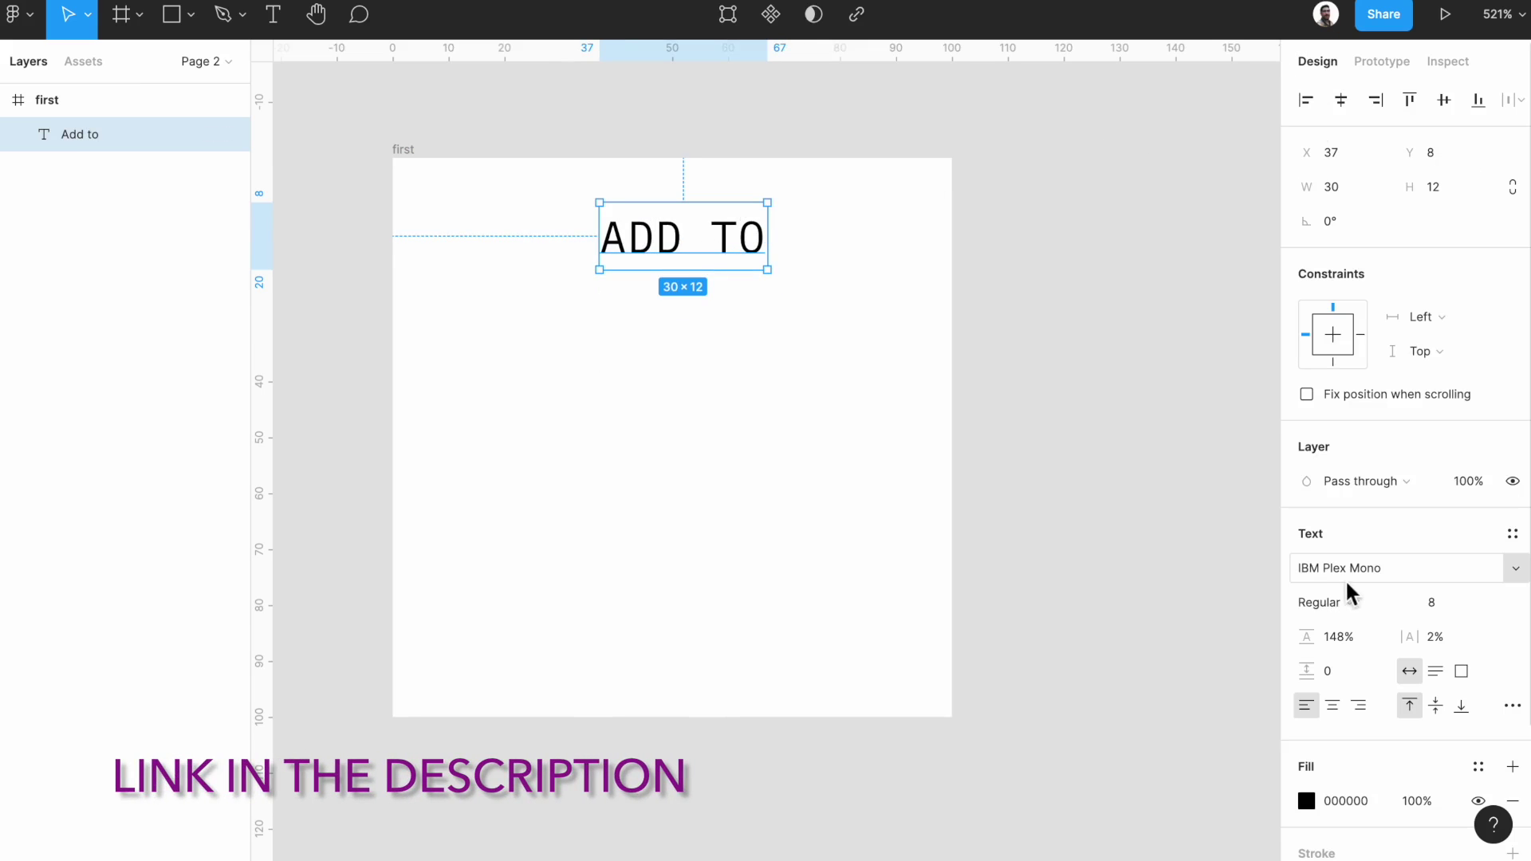
{"action": "left_click", "coordinate": [1342, 100]}
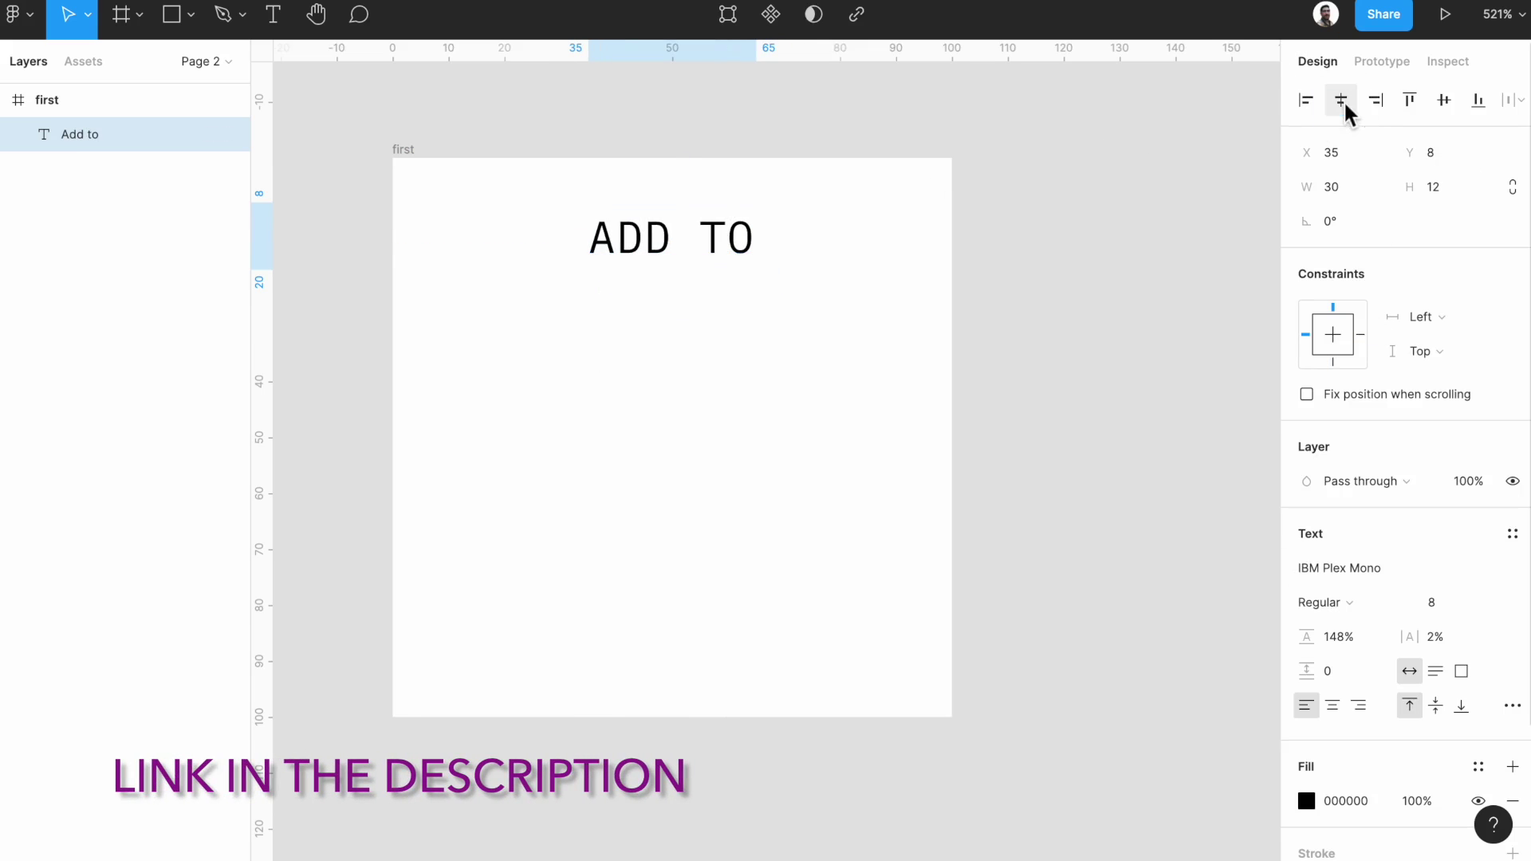
{"action": "key", "text": "alt"}
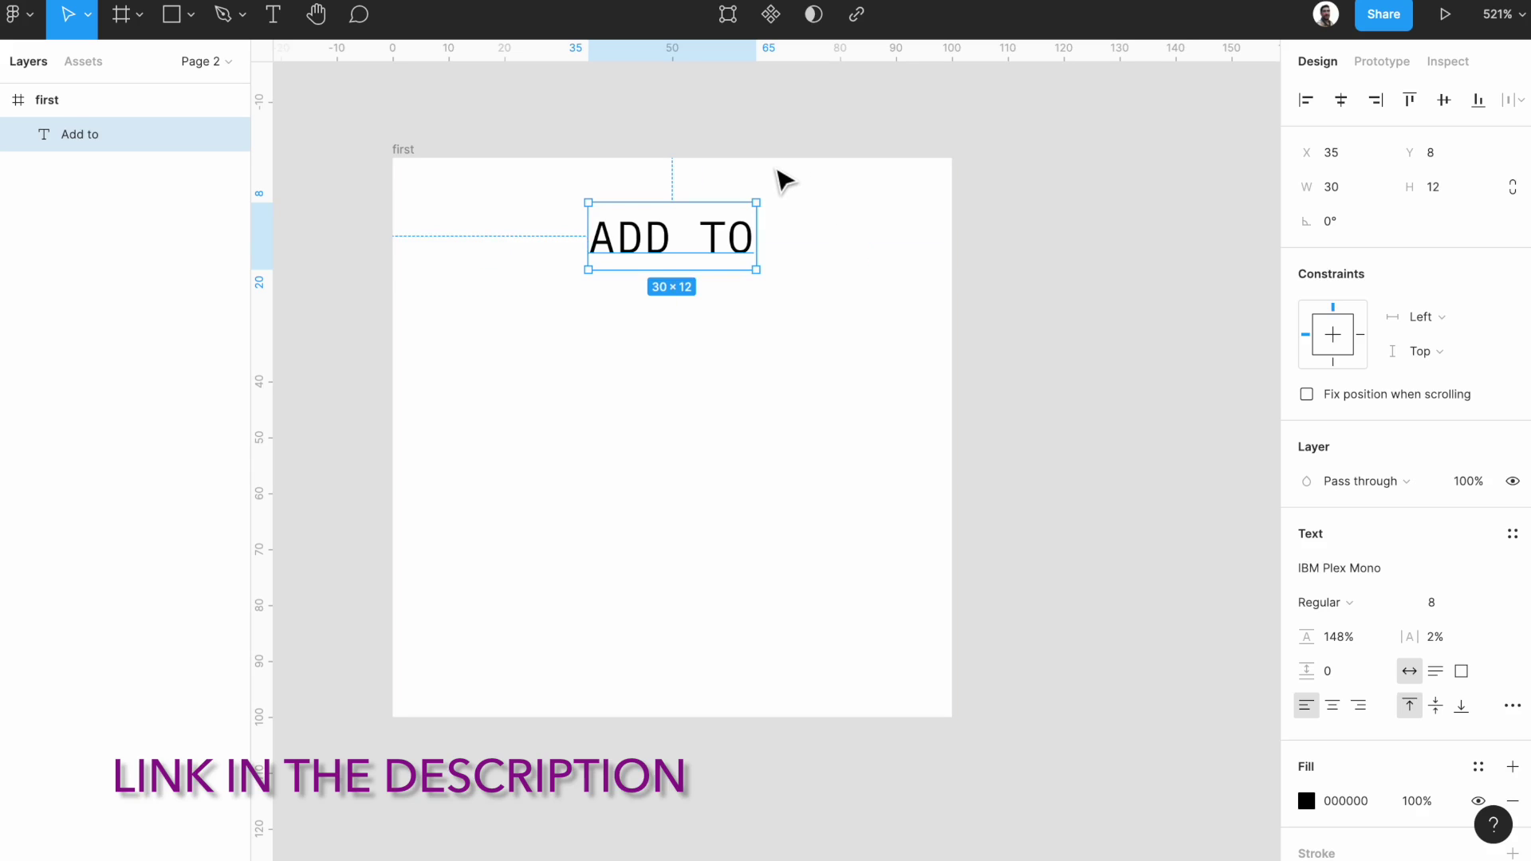
{"action": "key", "text": "alt"}
{"action": "left_click", "coordinate": [678, 405]}
{"action": "left_click_drag", "start_coordinate": [687, 417], "coordinate": [681, 650]}
- Change the lower text copy to "Library" and center it horizontally in the frame
{"action": "double_click", "coordinate": [682, 650]}
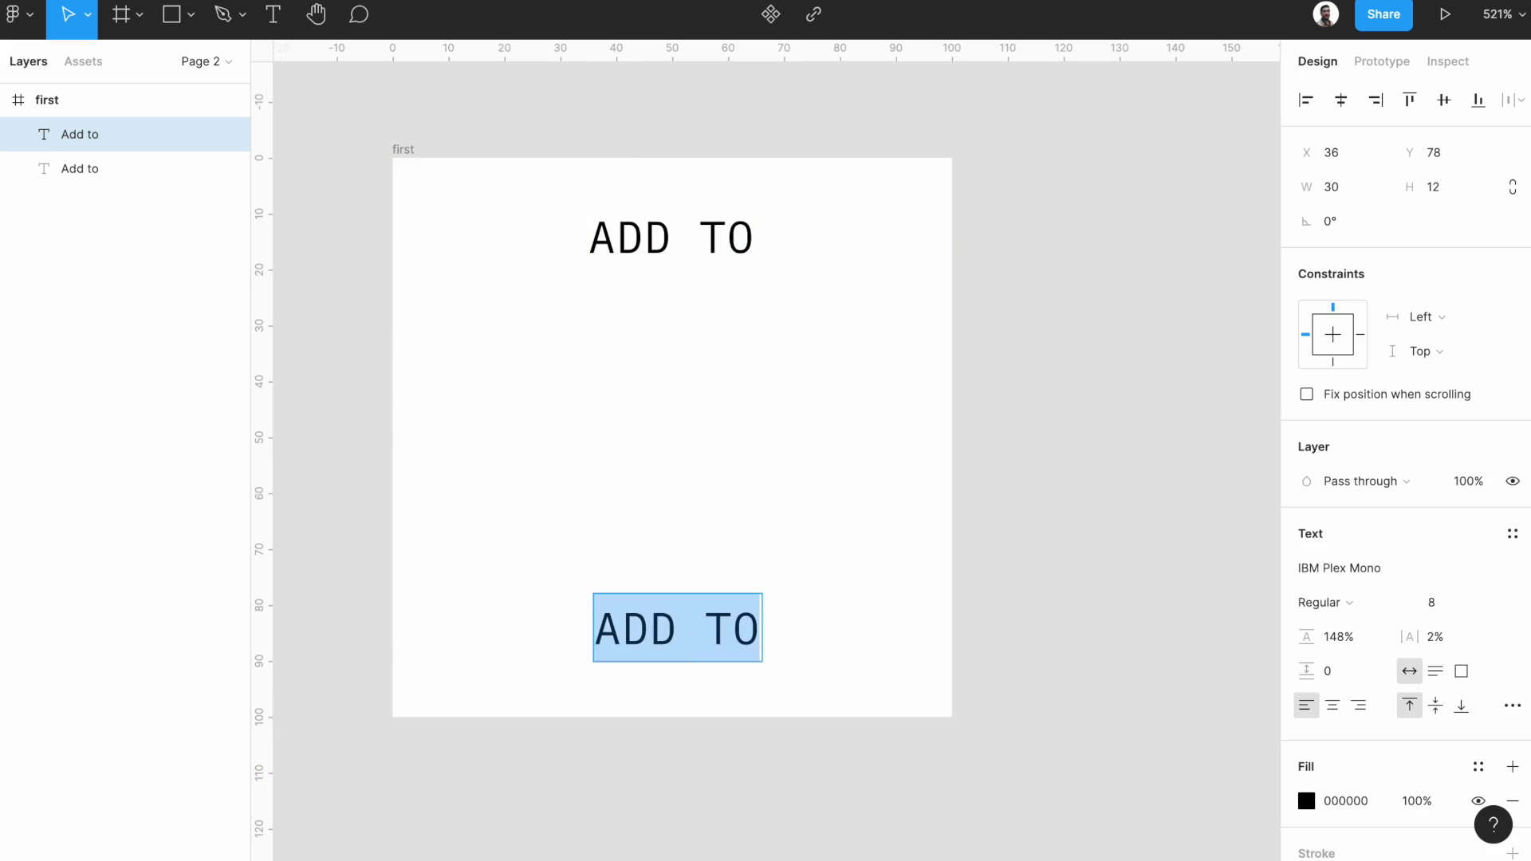
{"action": "type", "text": "Li"}
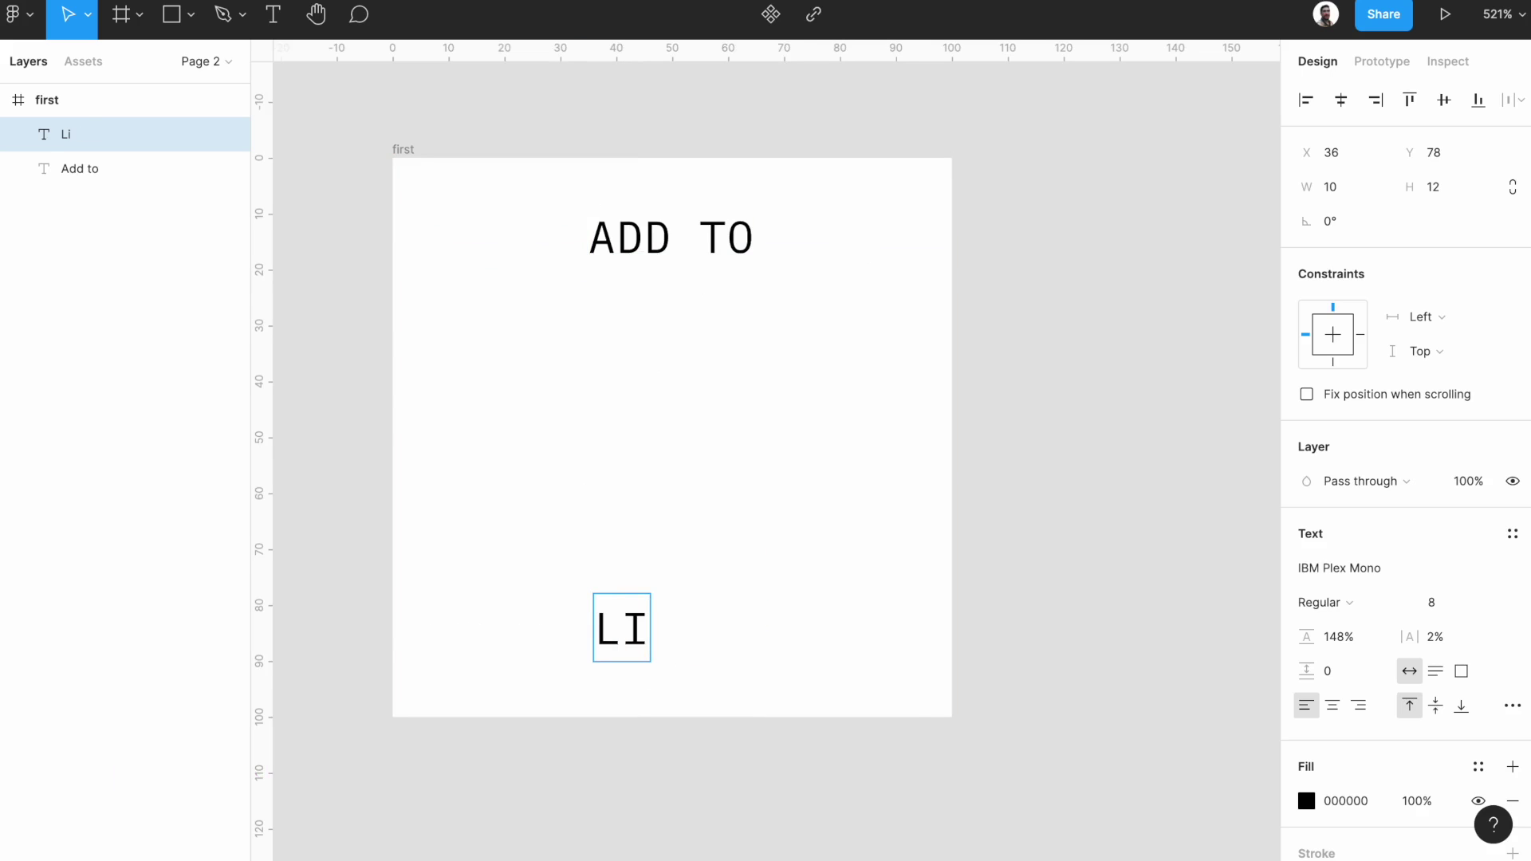
{"action": "type", "text": "brary"}
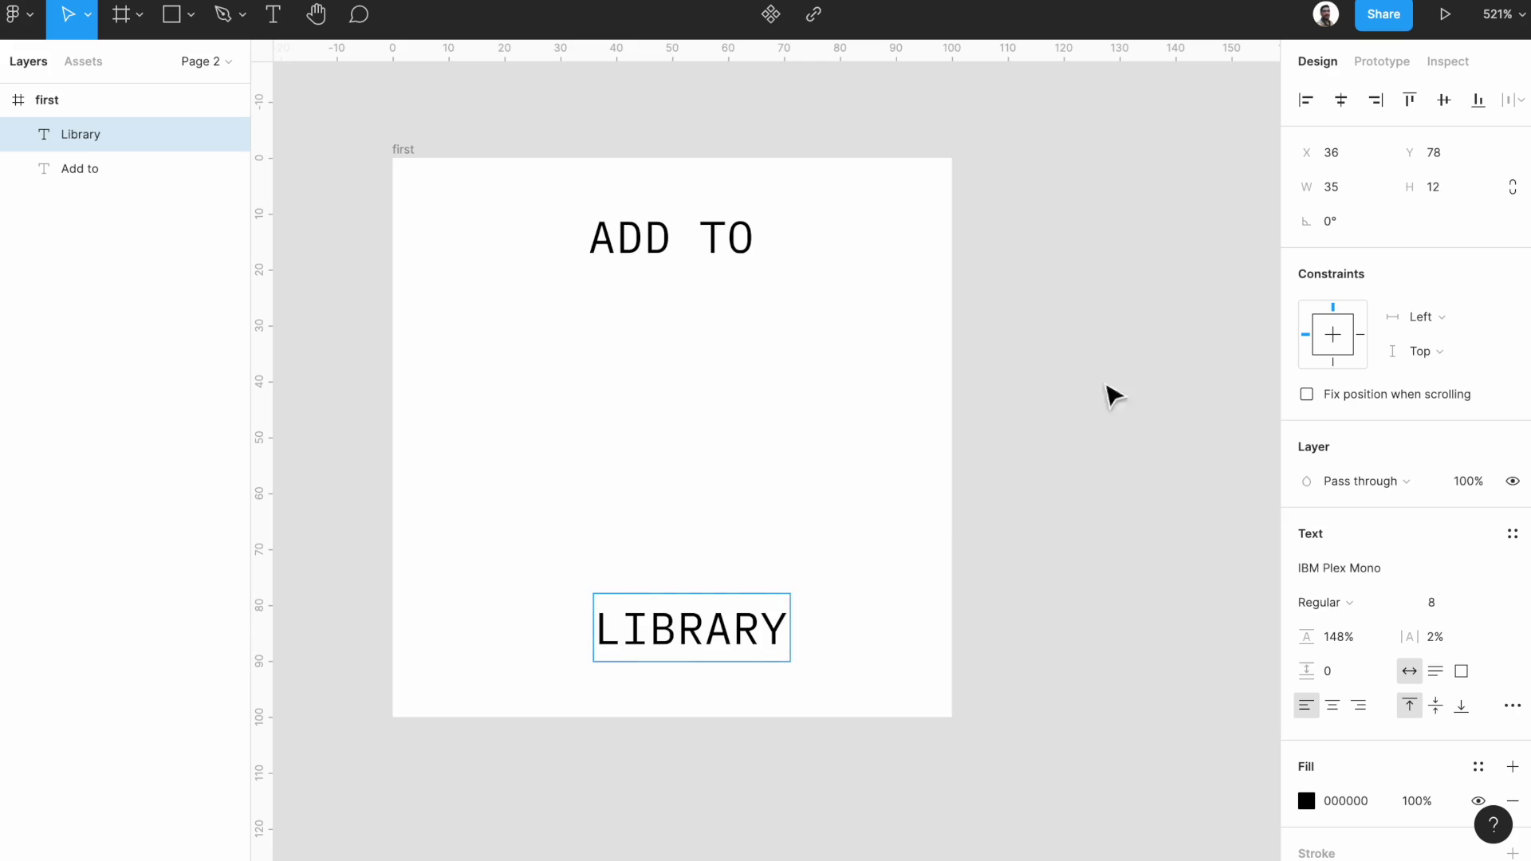
{"action": "left_click", "coordinate": [1340, 100]}
- Move the LIBRARY text down about 2 px so its lower margin matches the upper margin of the ADD TO text
{"action": "double_click", "coordinate": [754, 237]}
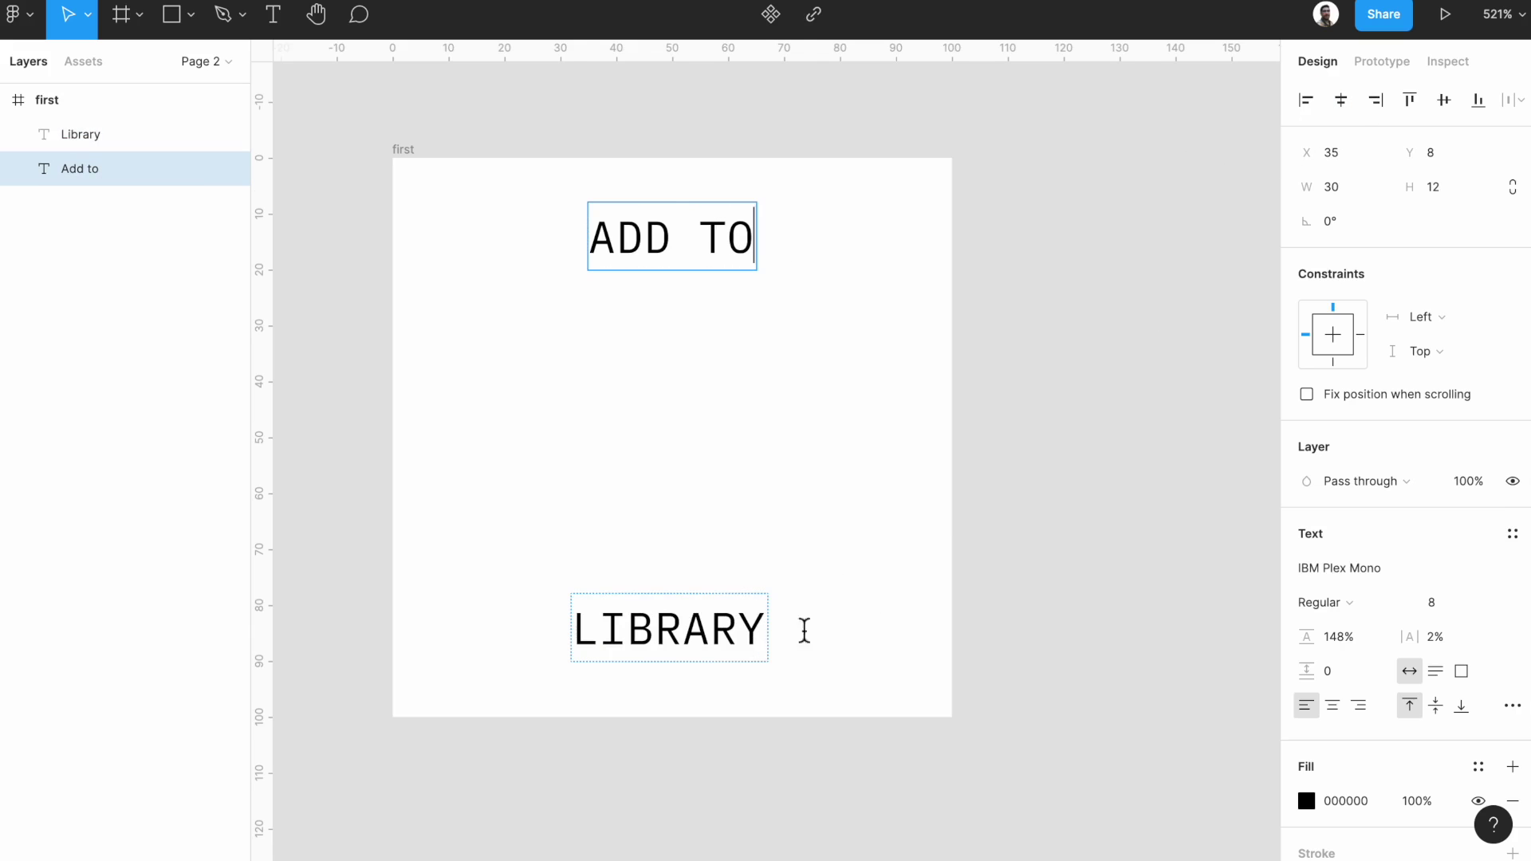
{"action": "key", "text": "Escape"}
{"action": "left_click", "coordinate": [706, 655]}
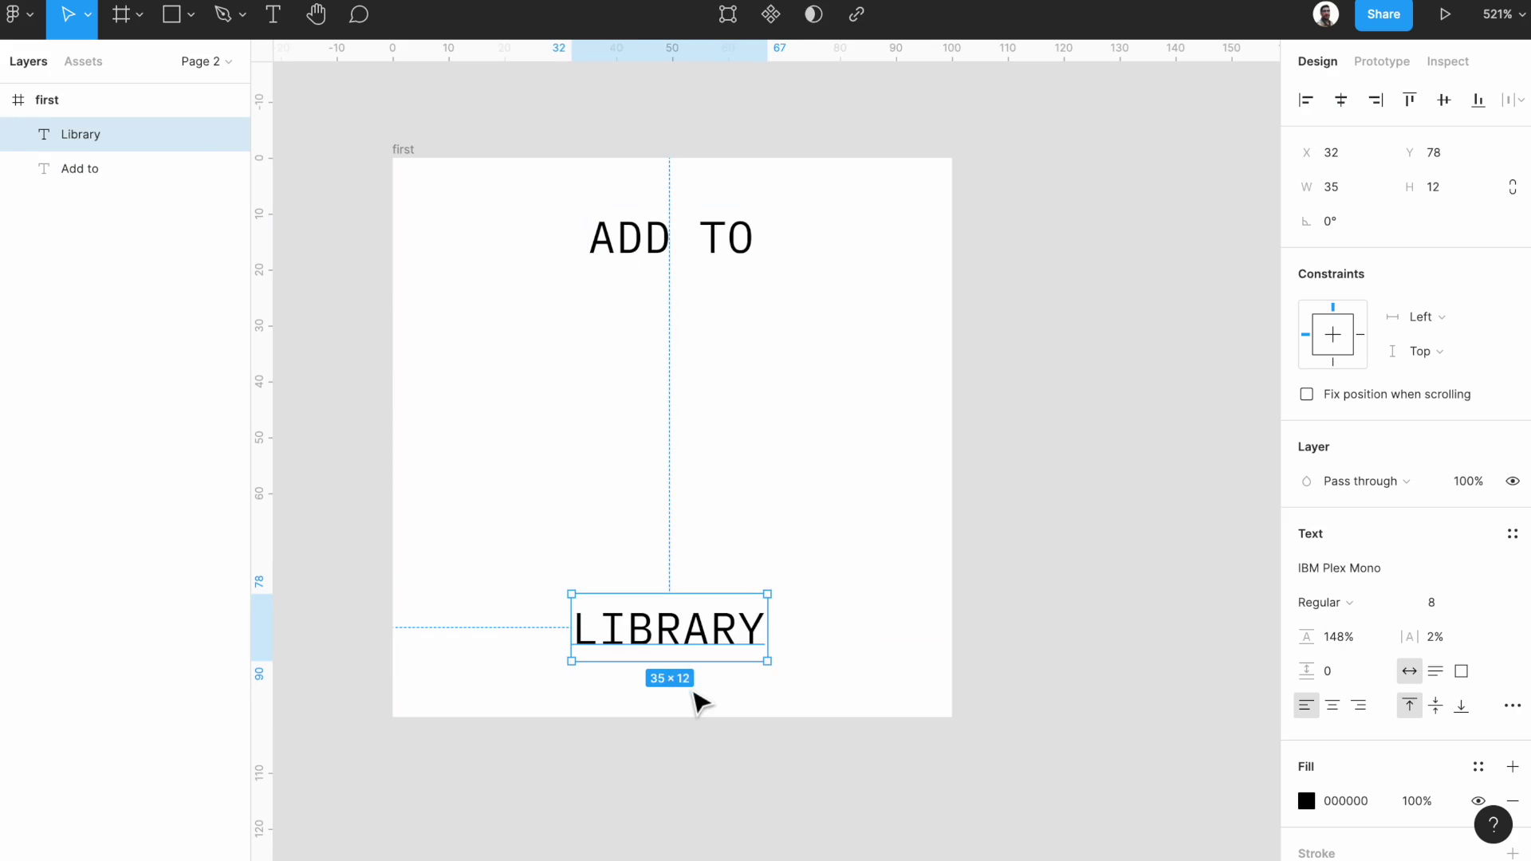
{"action": "left_click", "coordinate": [688, 254]}
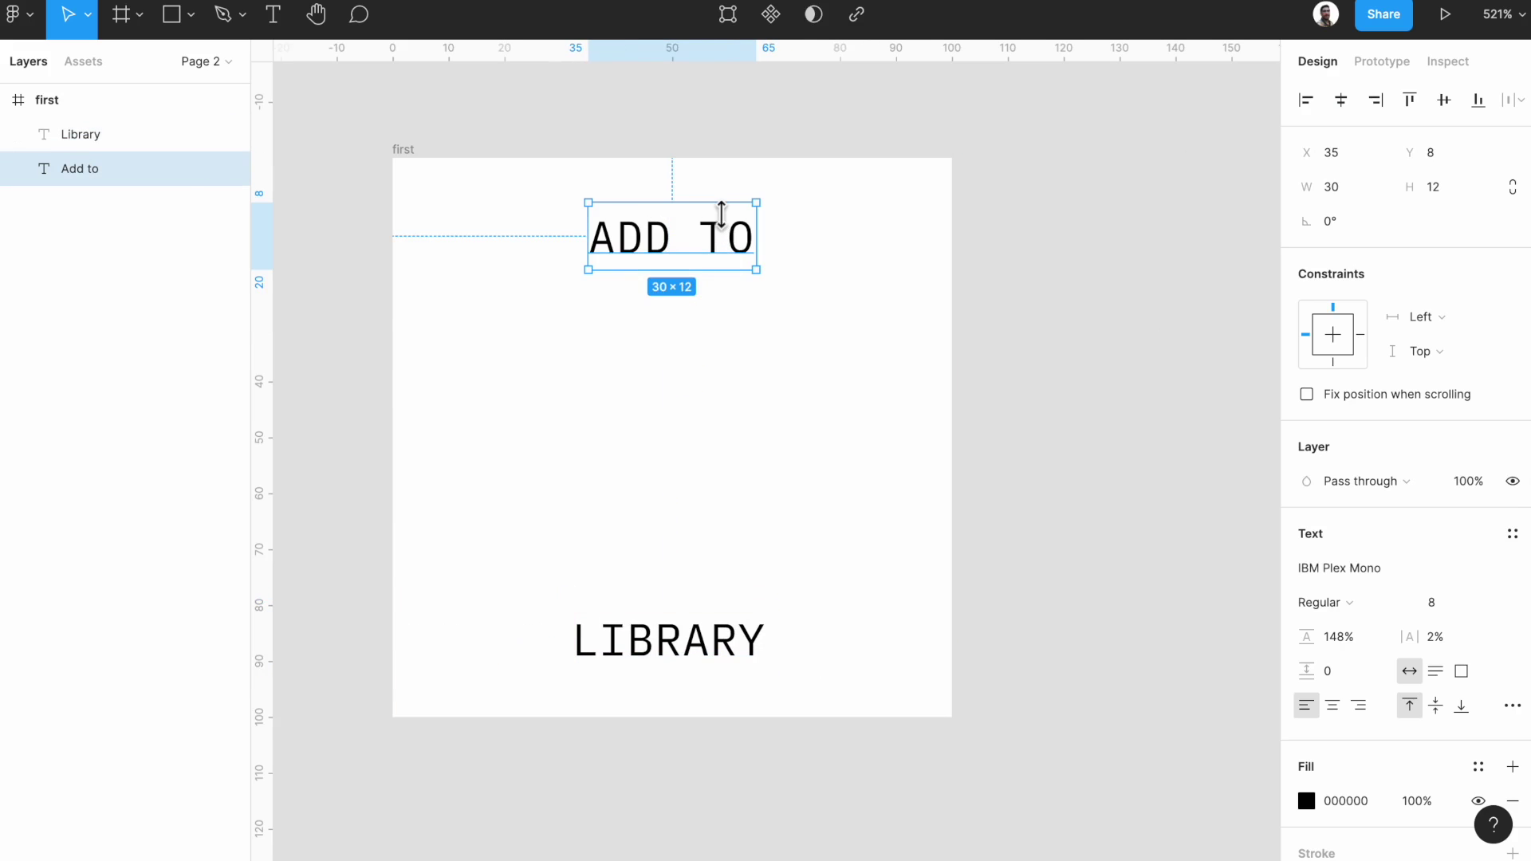
{"action": "left_click", "coordinate": [671, 417]}
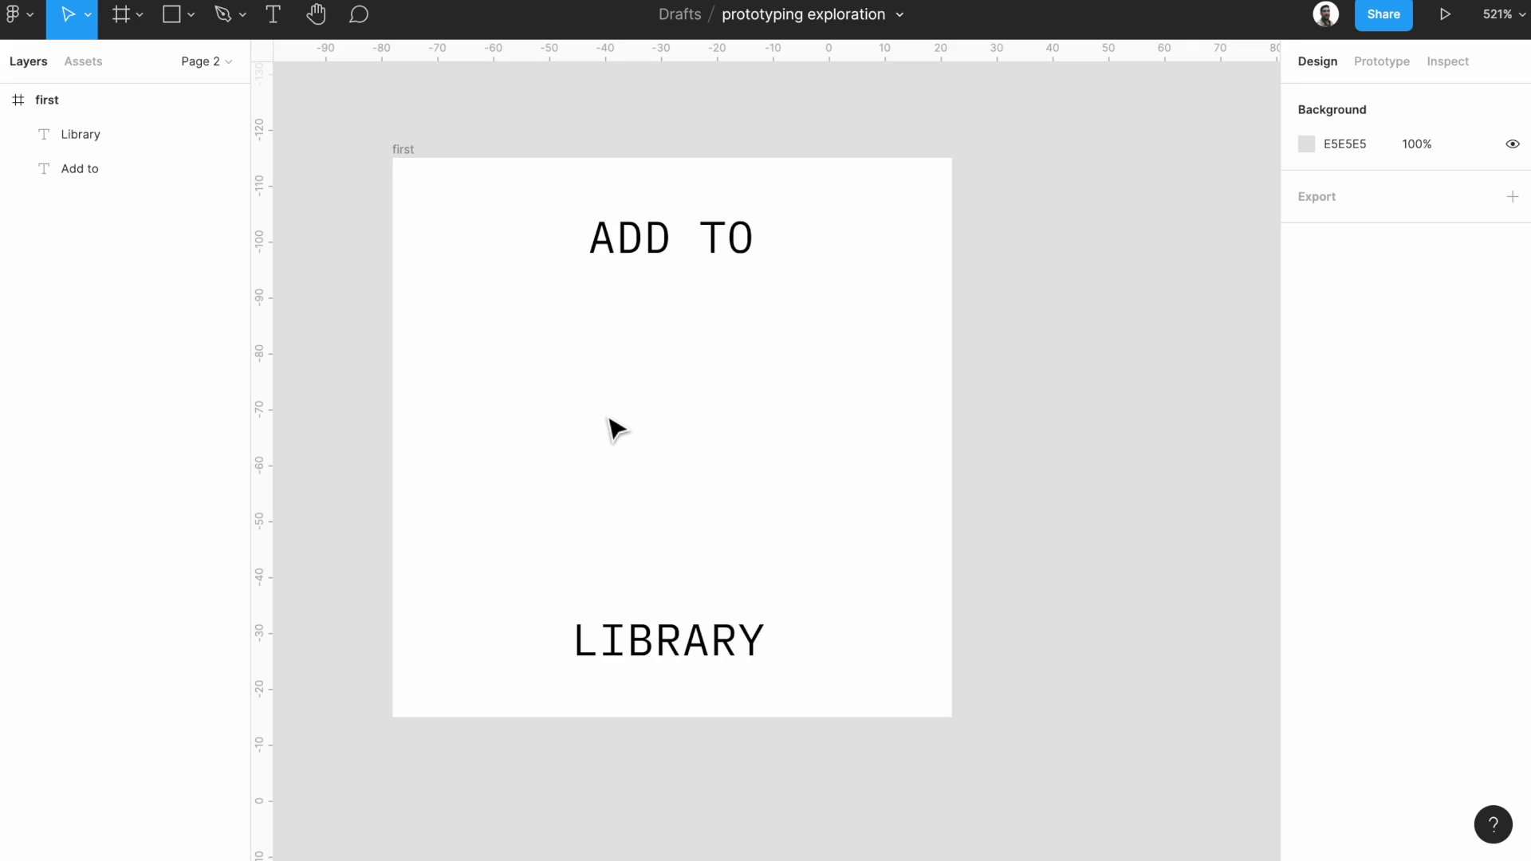
- Draw a horizontal bar 50 wide and 1 high between the two texts, centered horizontally and vertically in the frame
{"action": "key", "text": "r"}
{"action": "left_click_drag", "start_coordinate": [561, 449], "coordinate": [869, 452]}
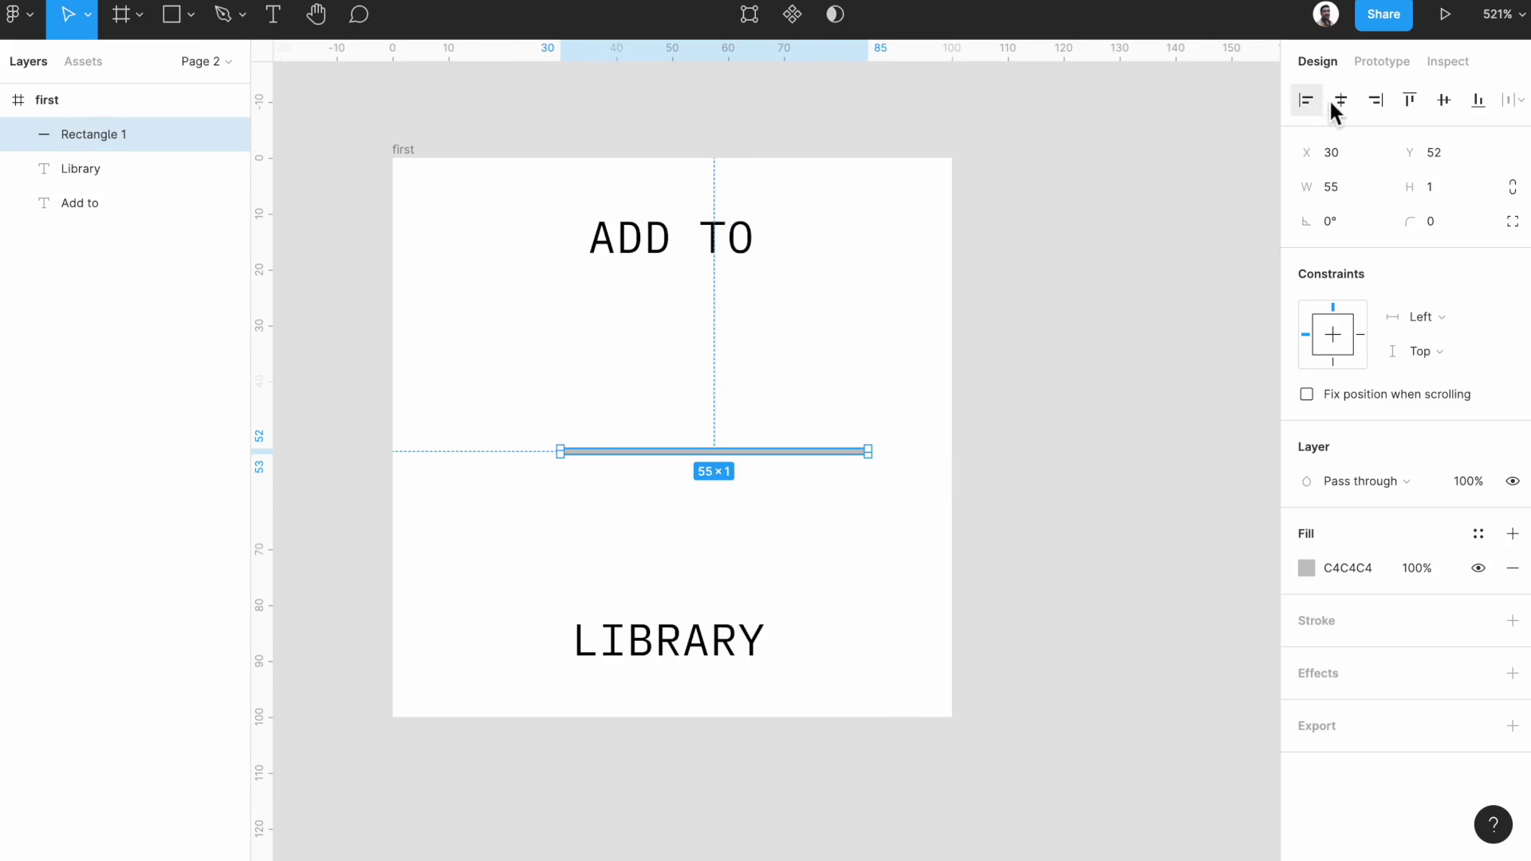
{"action": "left_click", "coordinate": [1347, 190]}
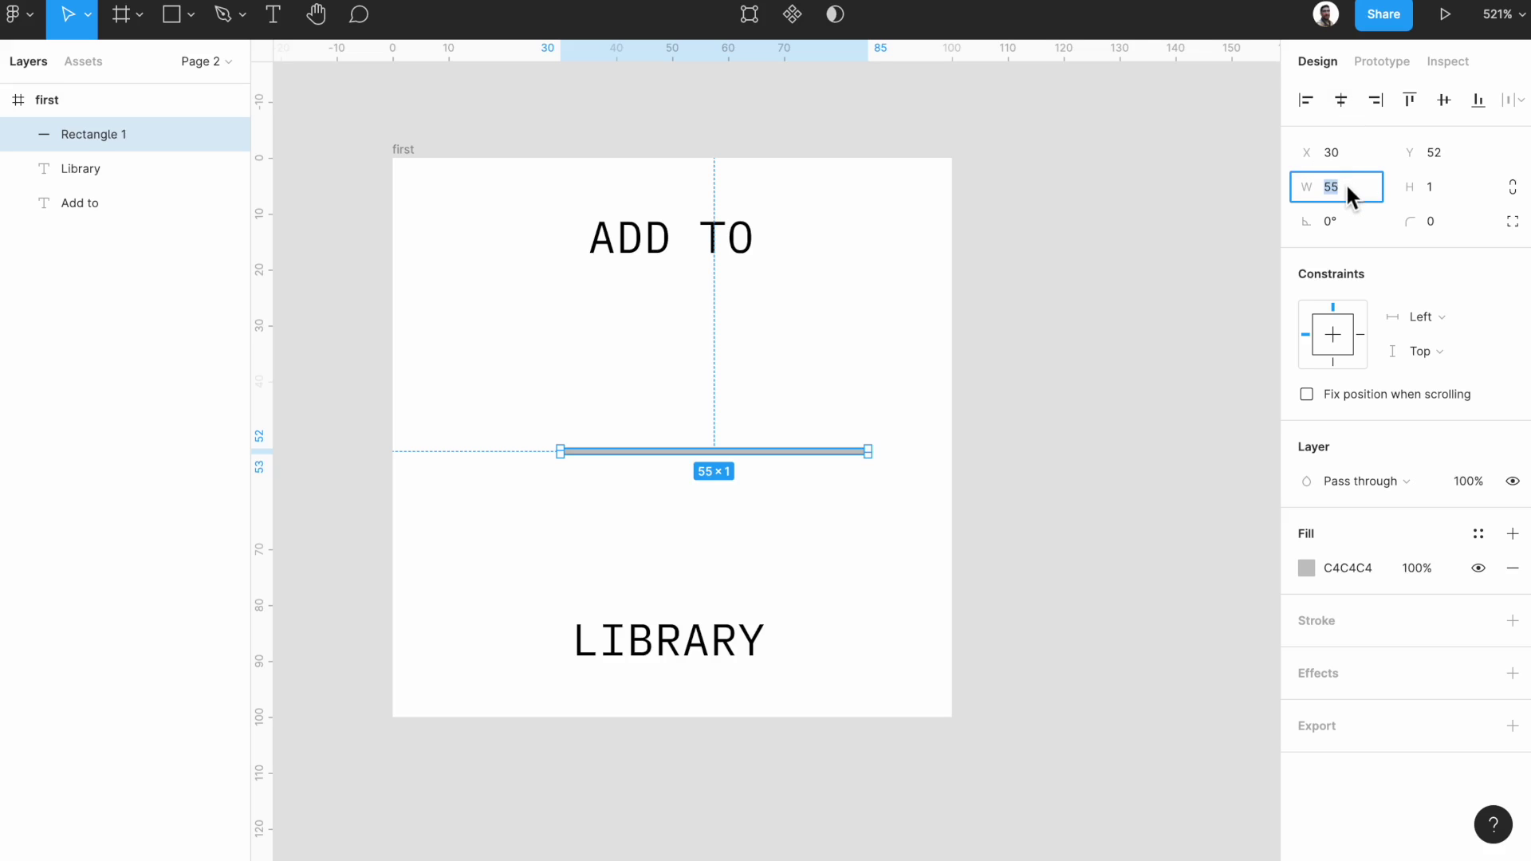
{"action": "key", "text": "Return"}
{"action": "left_click", "coordinate": [1339, 99]}
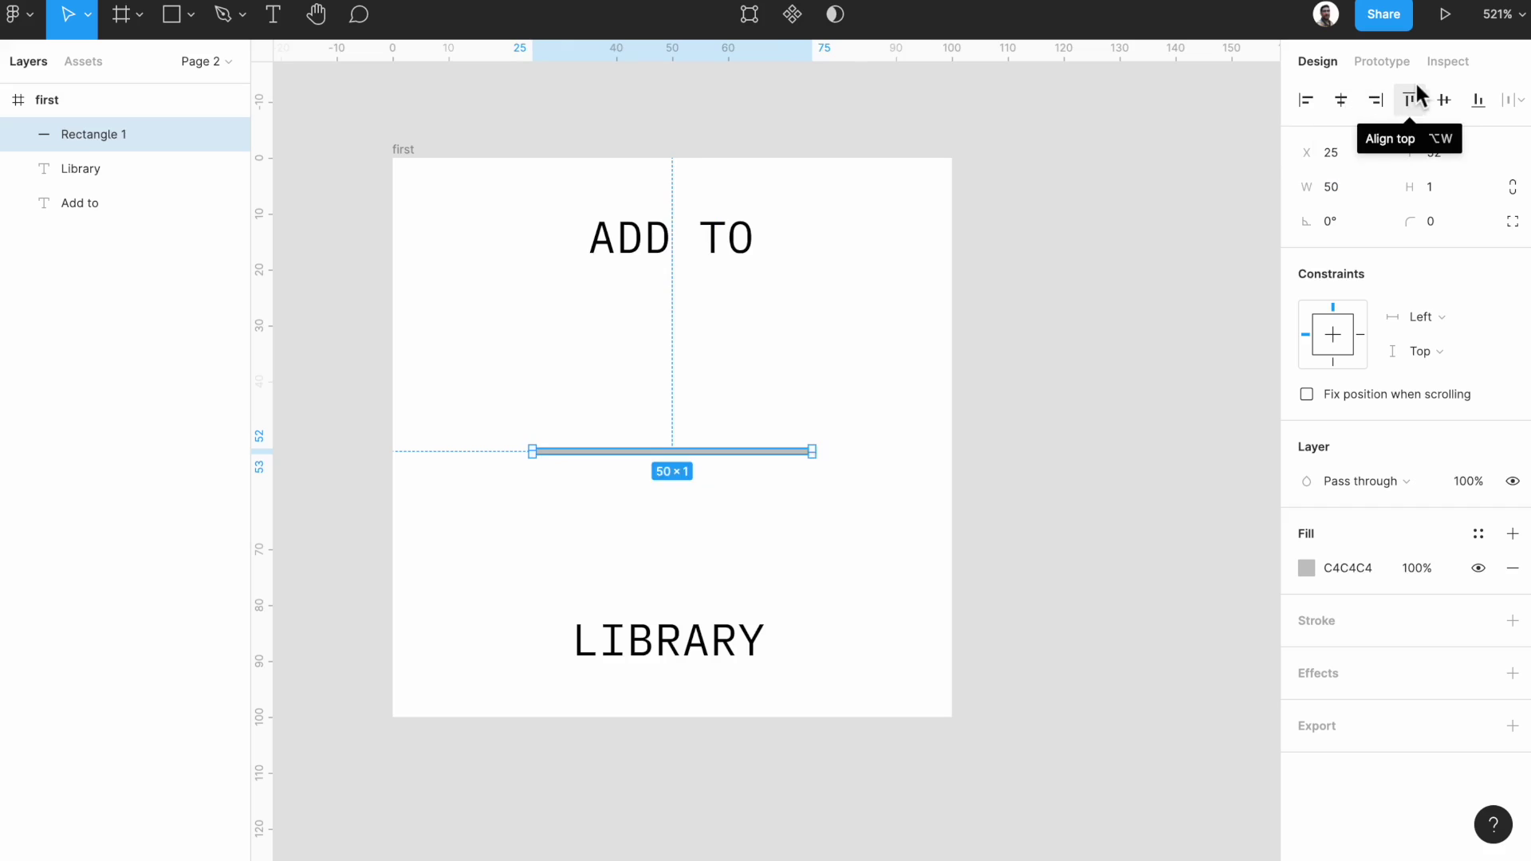
{"action": "left_click", "coordinate": [1442, 99]}
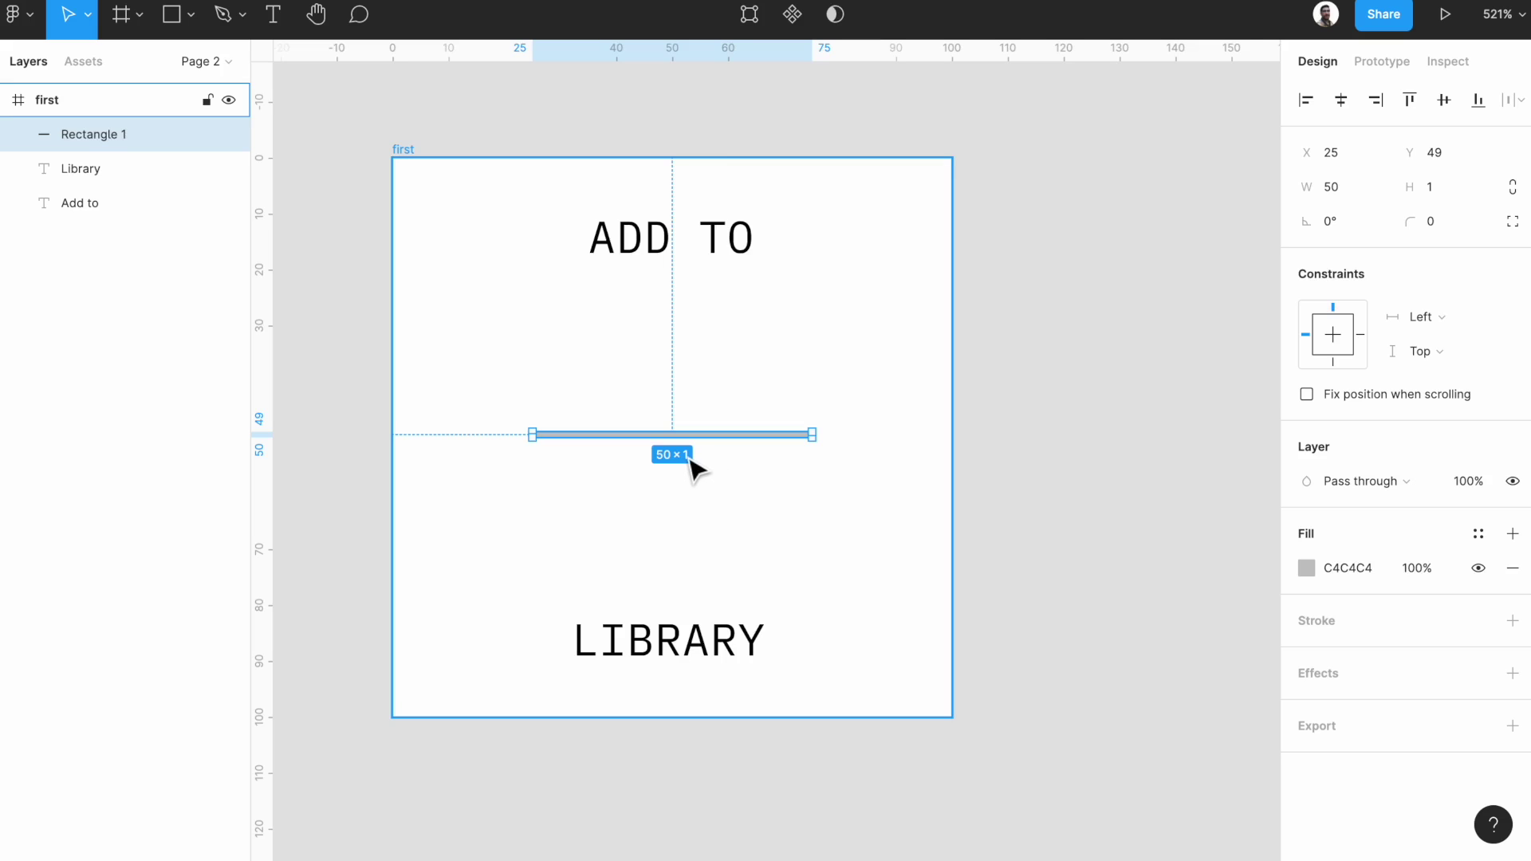
- Duplicate the horizontal bar, move the copy above the original, and rotate it to 90°
{"action": "key", "text": "ctrl+v"}
{"action": "left_click_drag", "start_coordinate": [688, 440], "coordinate": [707, 391]}
{"action": "left_click", "coordinate": [1353, 224]}
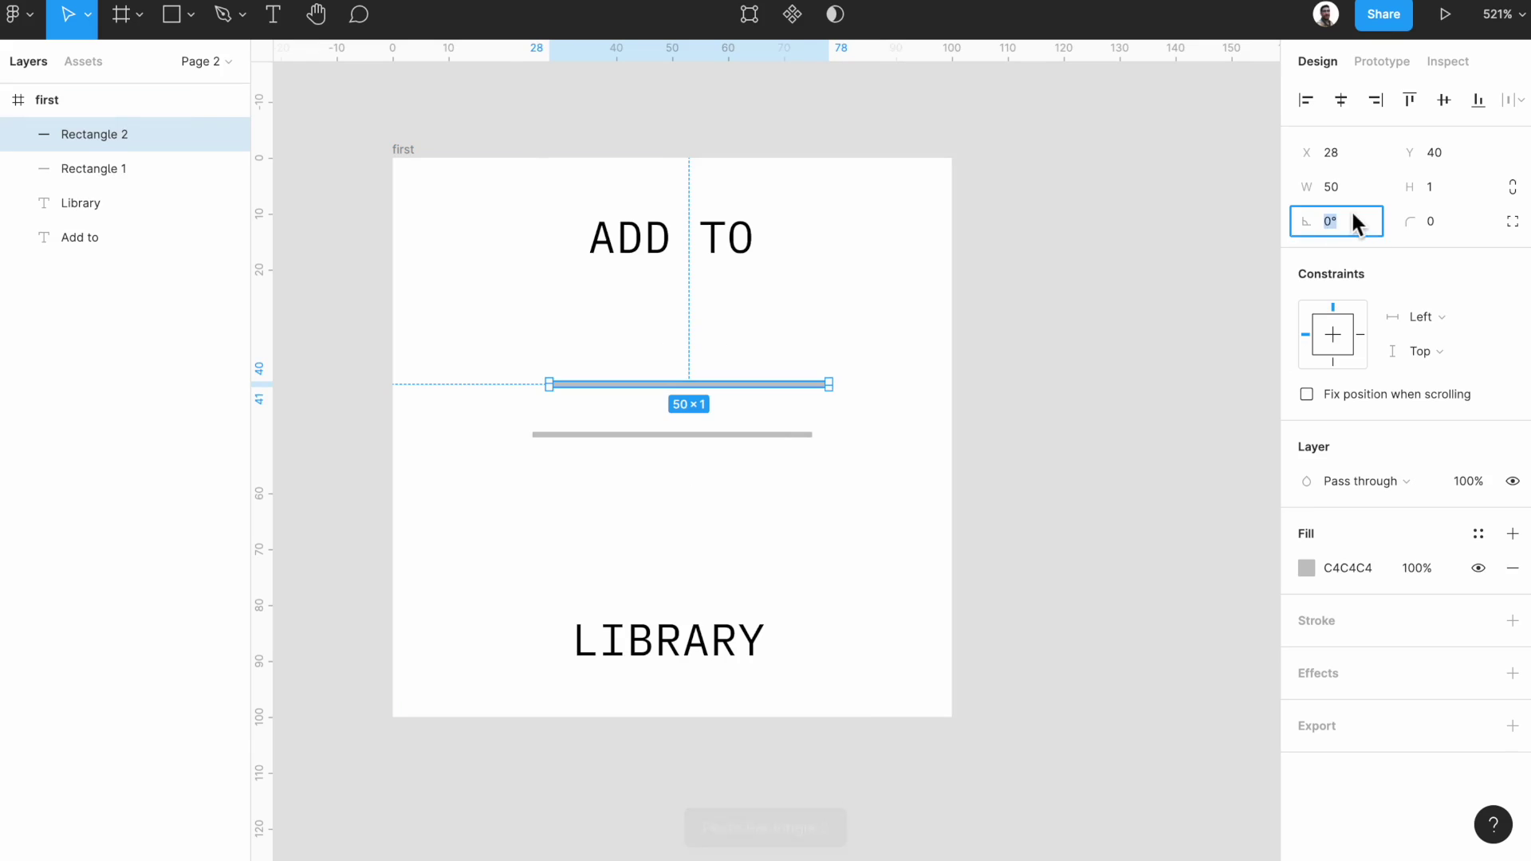
{"action": "key", "text": "Return"}
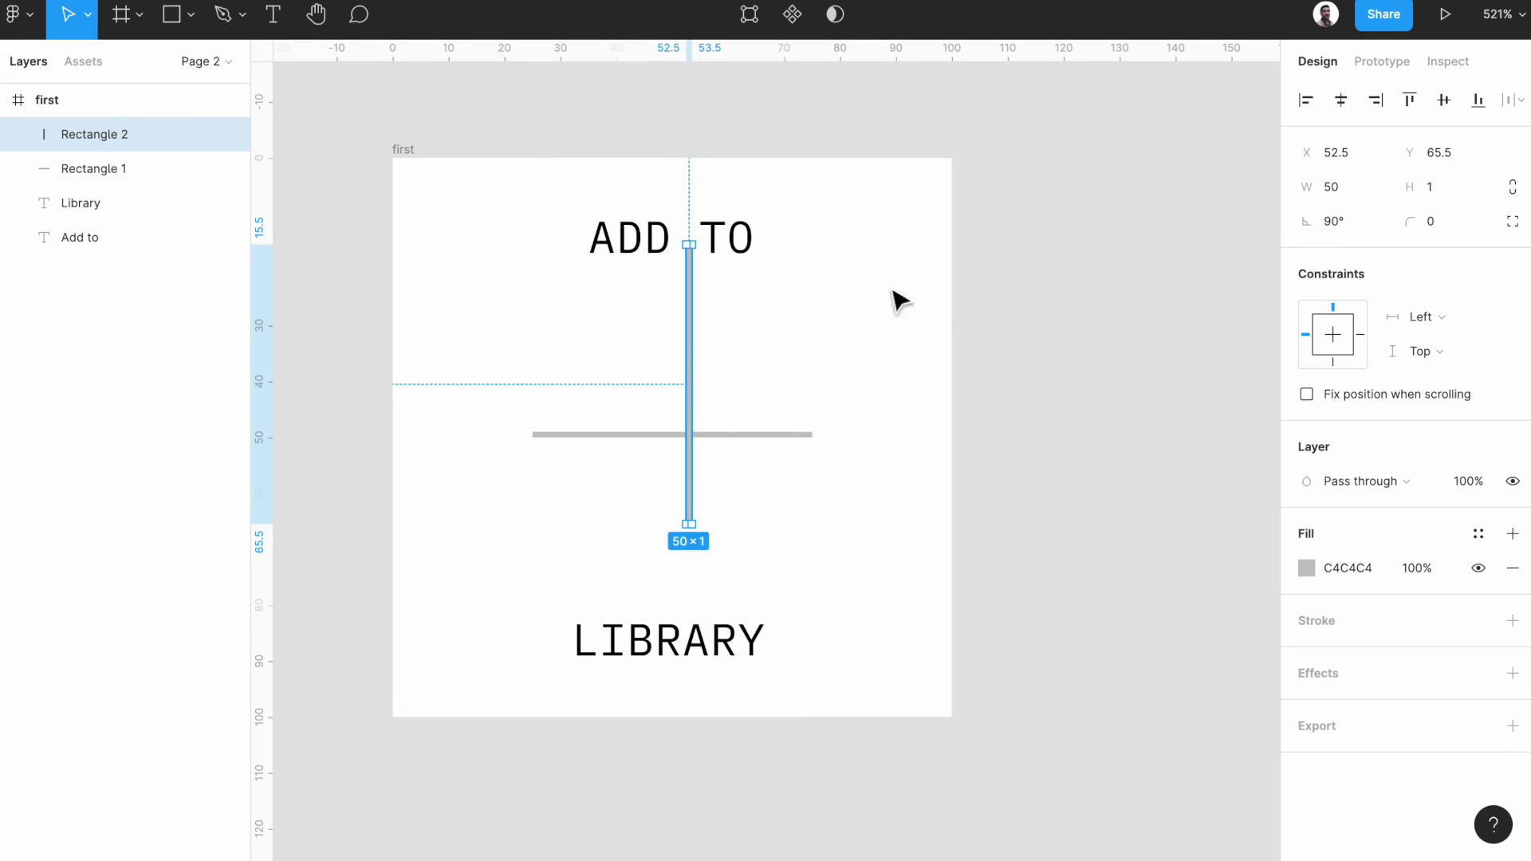
- Align the centers of the vertical and horizontal bars on both axes to form a plus sign
{"action": "left_click_drag", "start_coordinate": [692, 356], "coordinate": [680, 404]}
{"action": "left_click_drag", "start_coordinate": [805, 379], "coordinate": [534, 506]}
{"action": "left_click", "coordinate": [1341, 99]}
{"action": "left_click", "coordinate": [1453, 100]}
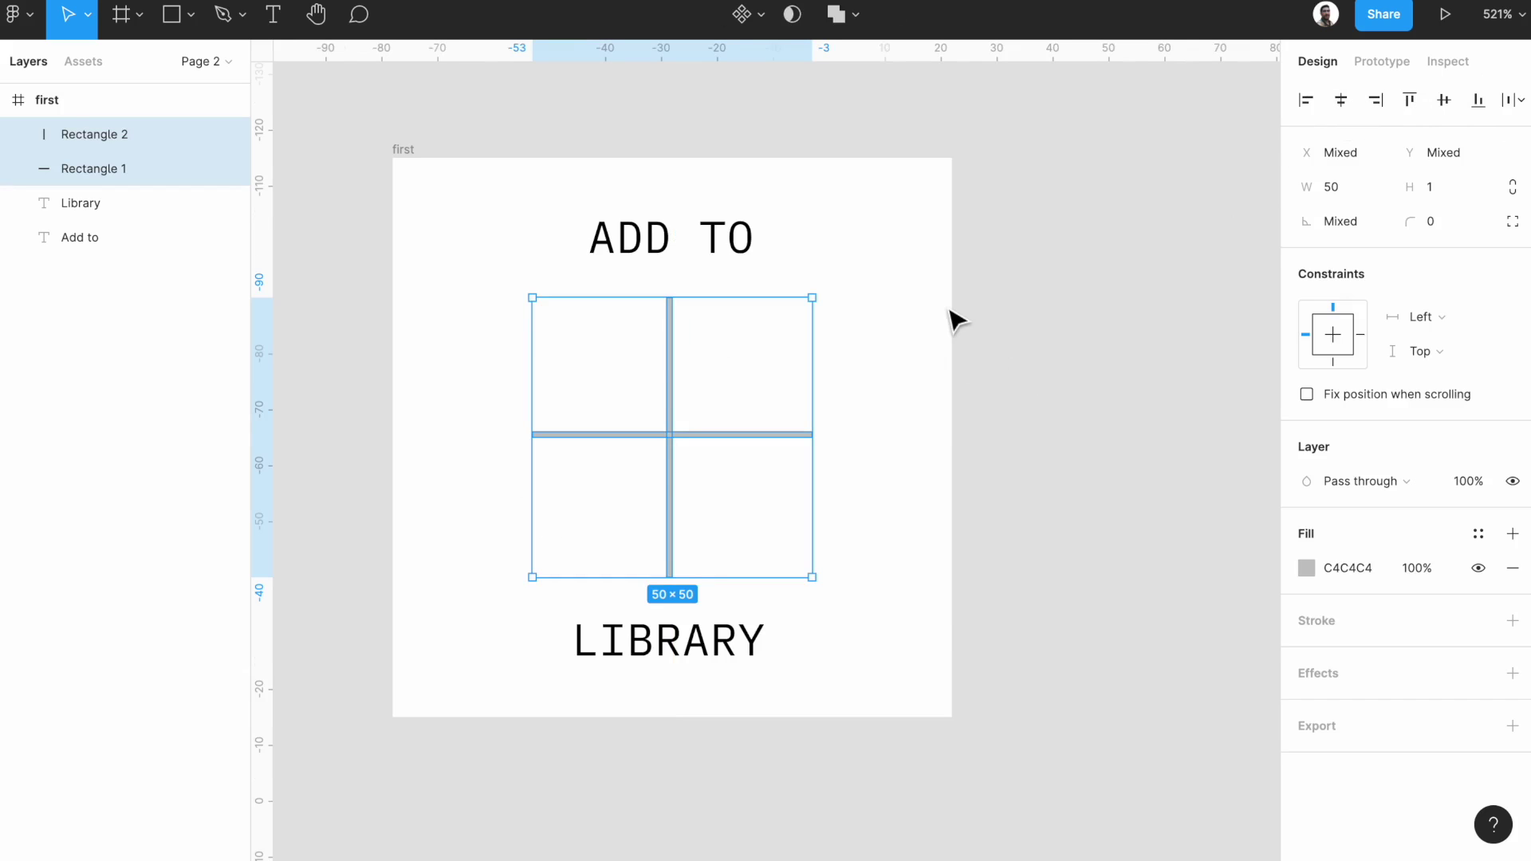
- Change the fill of both plus sign bars to the dark color 1D1E26
{"action": "left_click", "coordinate": [898, 418]}
{"action": "left_click_drag", "start_coordinate": [906, 352], "coordinate": [584, 476]}
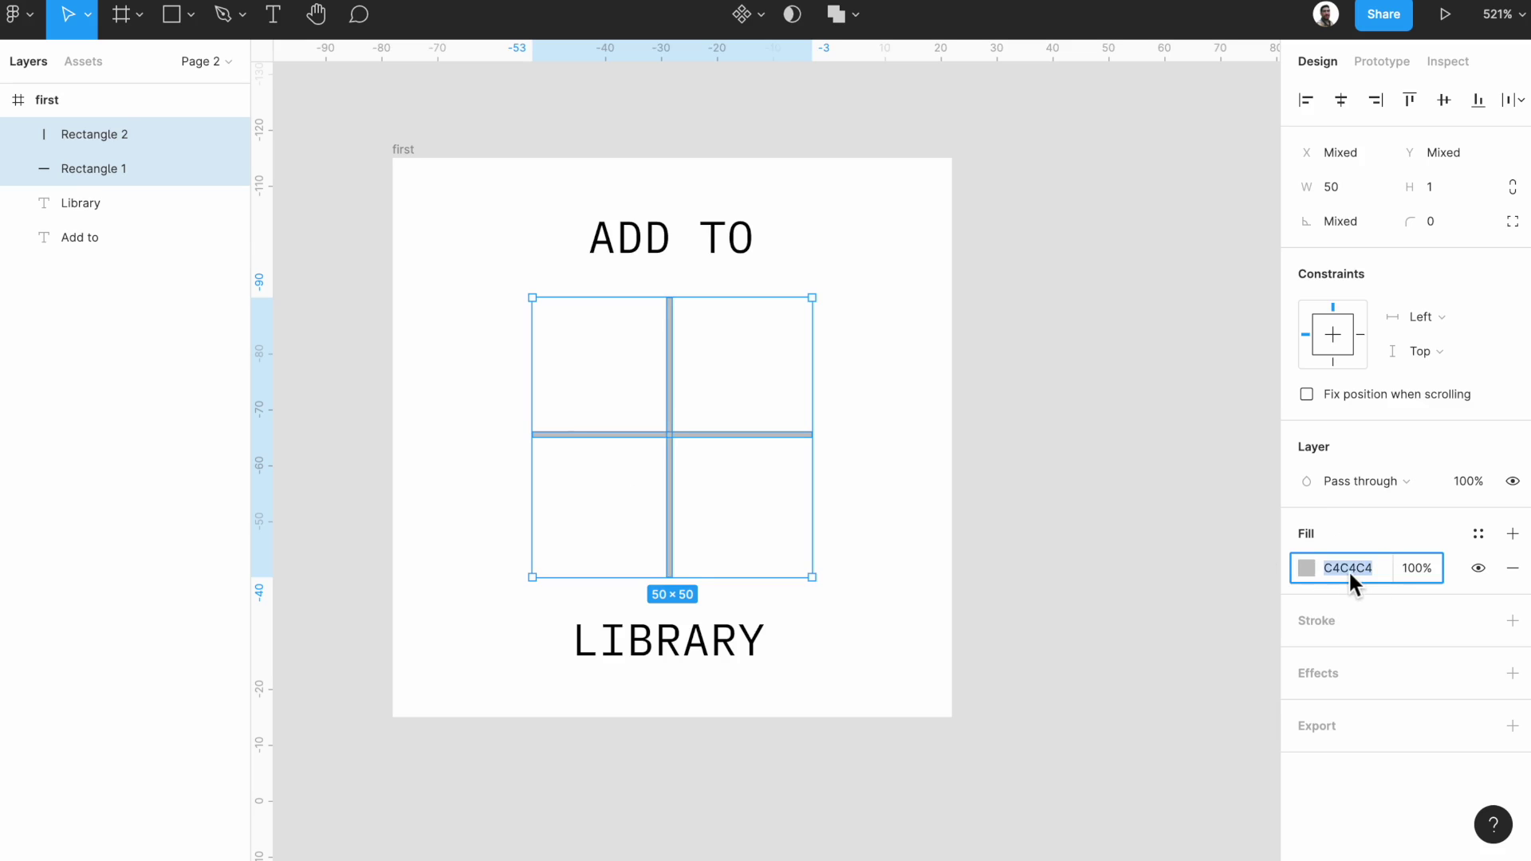
{"action": "left_click", "coordinate": [1308, 567]}
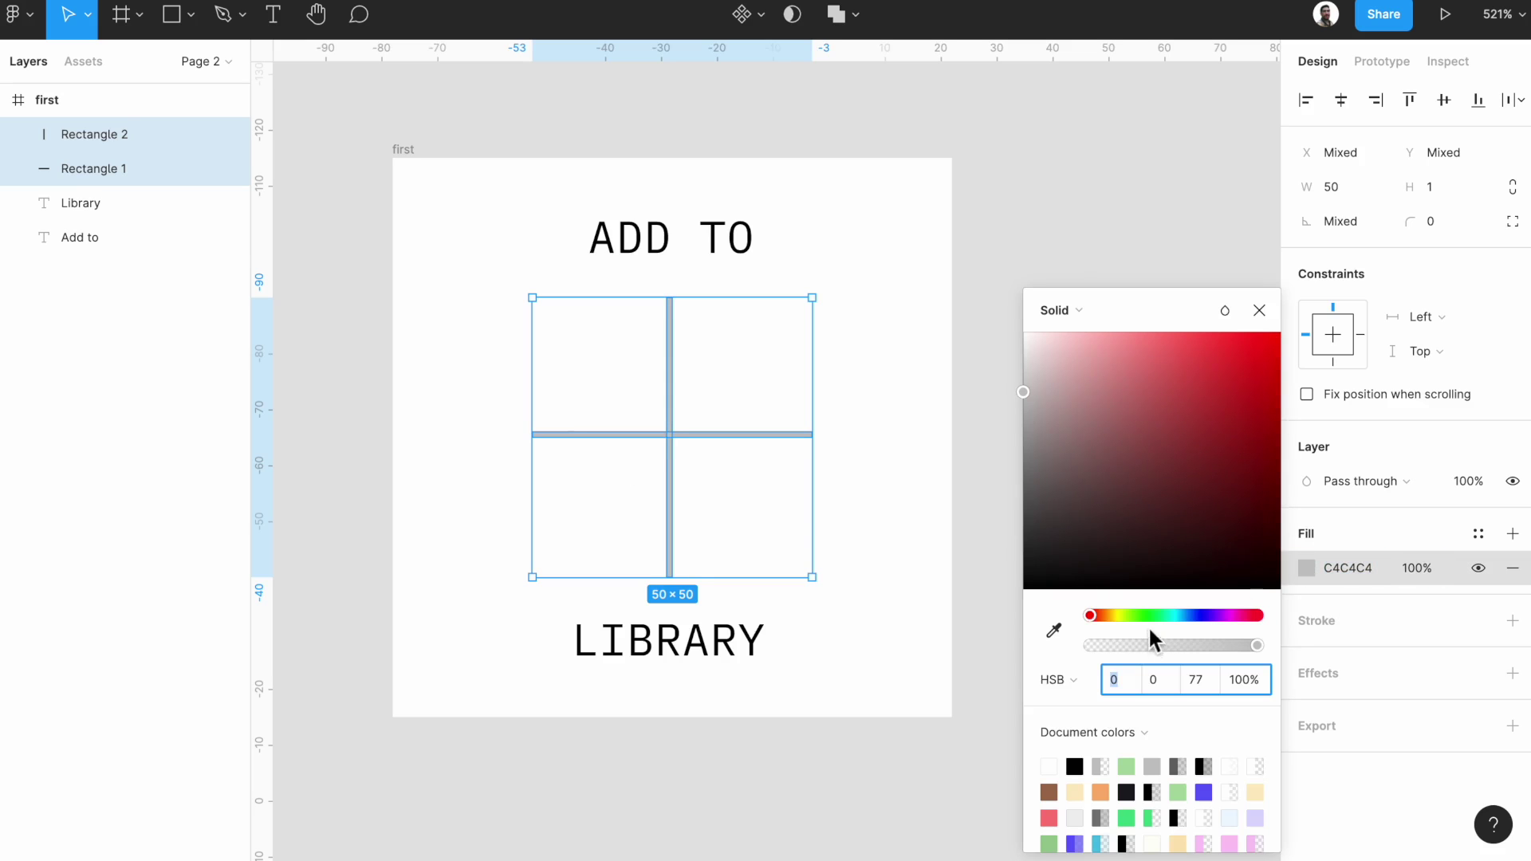
{"action": "left_click", "coordinate": [1200, 615]}
{"action": "left_click_drag", "start_coordinate": [1145, 587], "coordinate": [1088, 558]}
{"action": "left_click", "coordinate": [838, 634]}
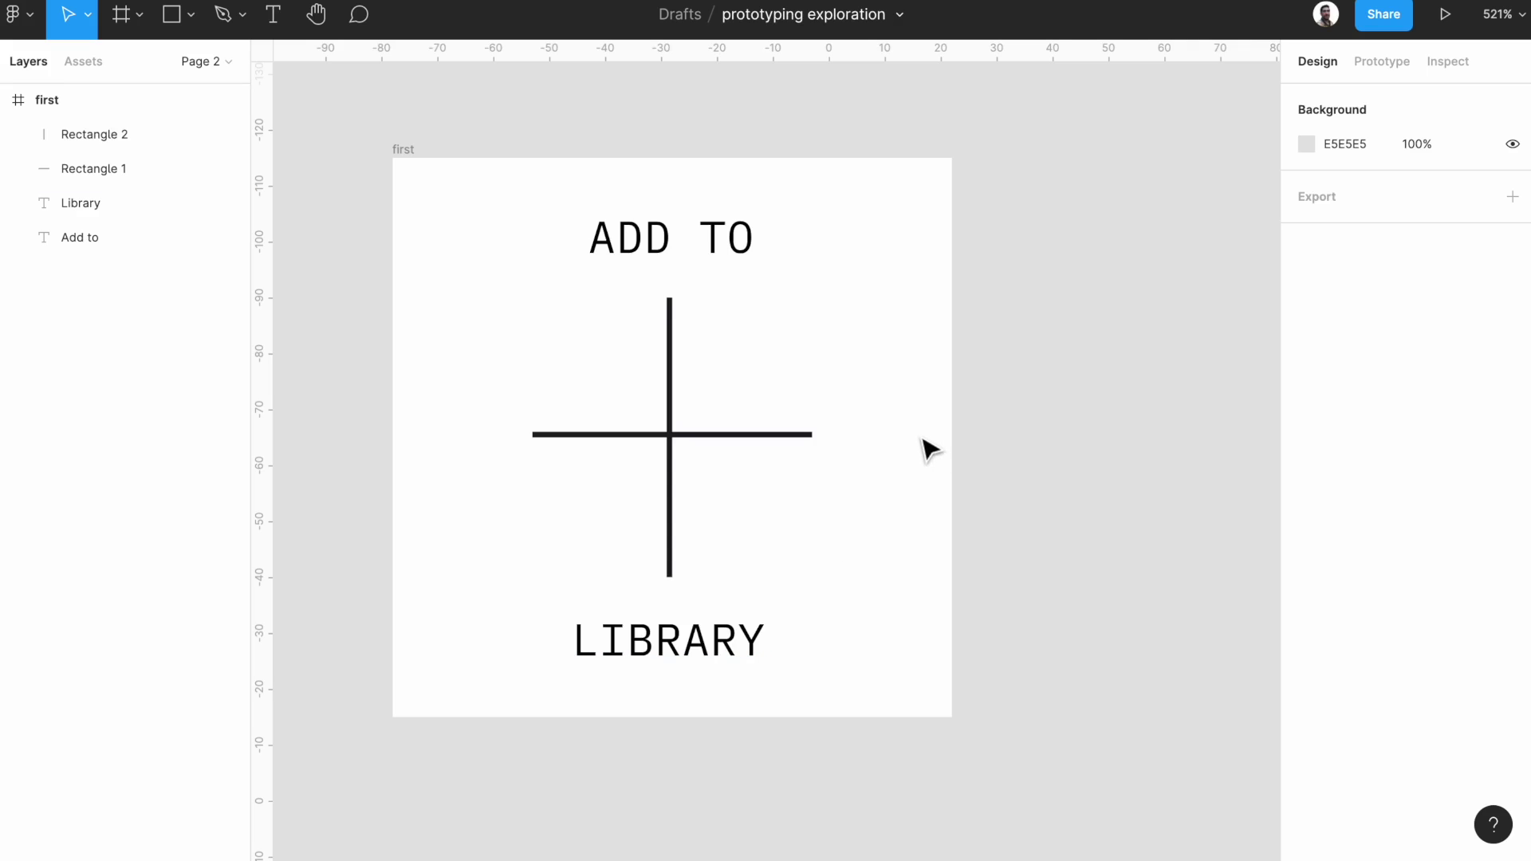
- Duplicate the "first" frame and move the copy's LIBRARY text down past the frame's lower edge to Y 104
{"action": "left_click", "coordinate": [435, 171]}
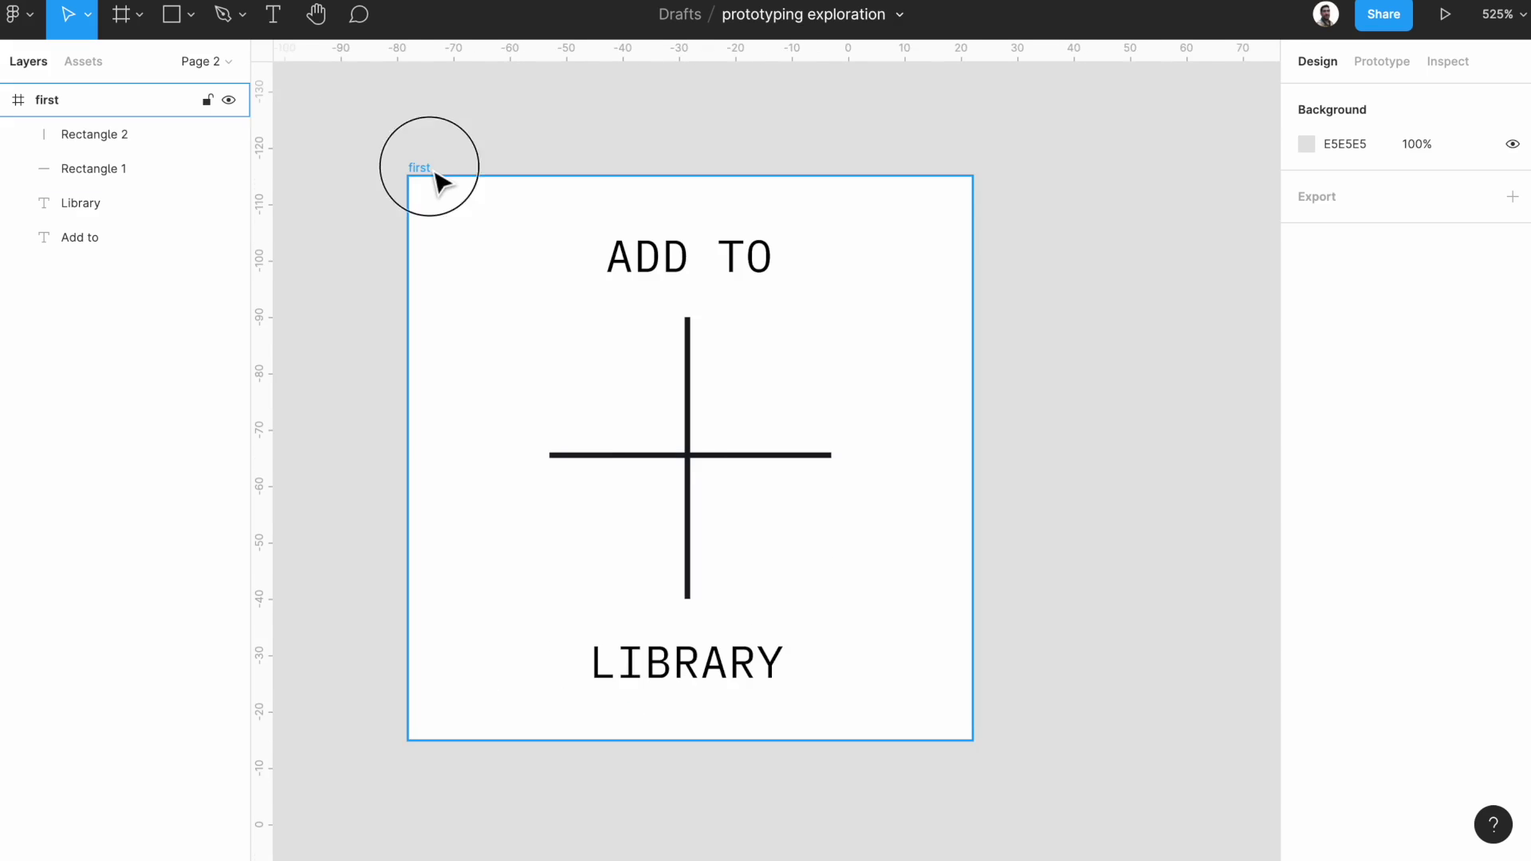
{"action": "key", "text": "ctrl+d"}
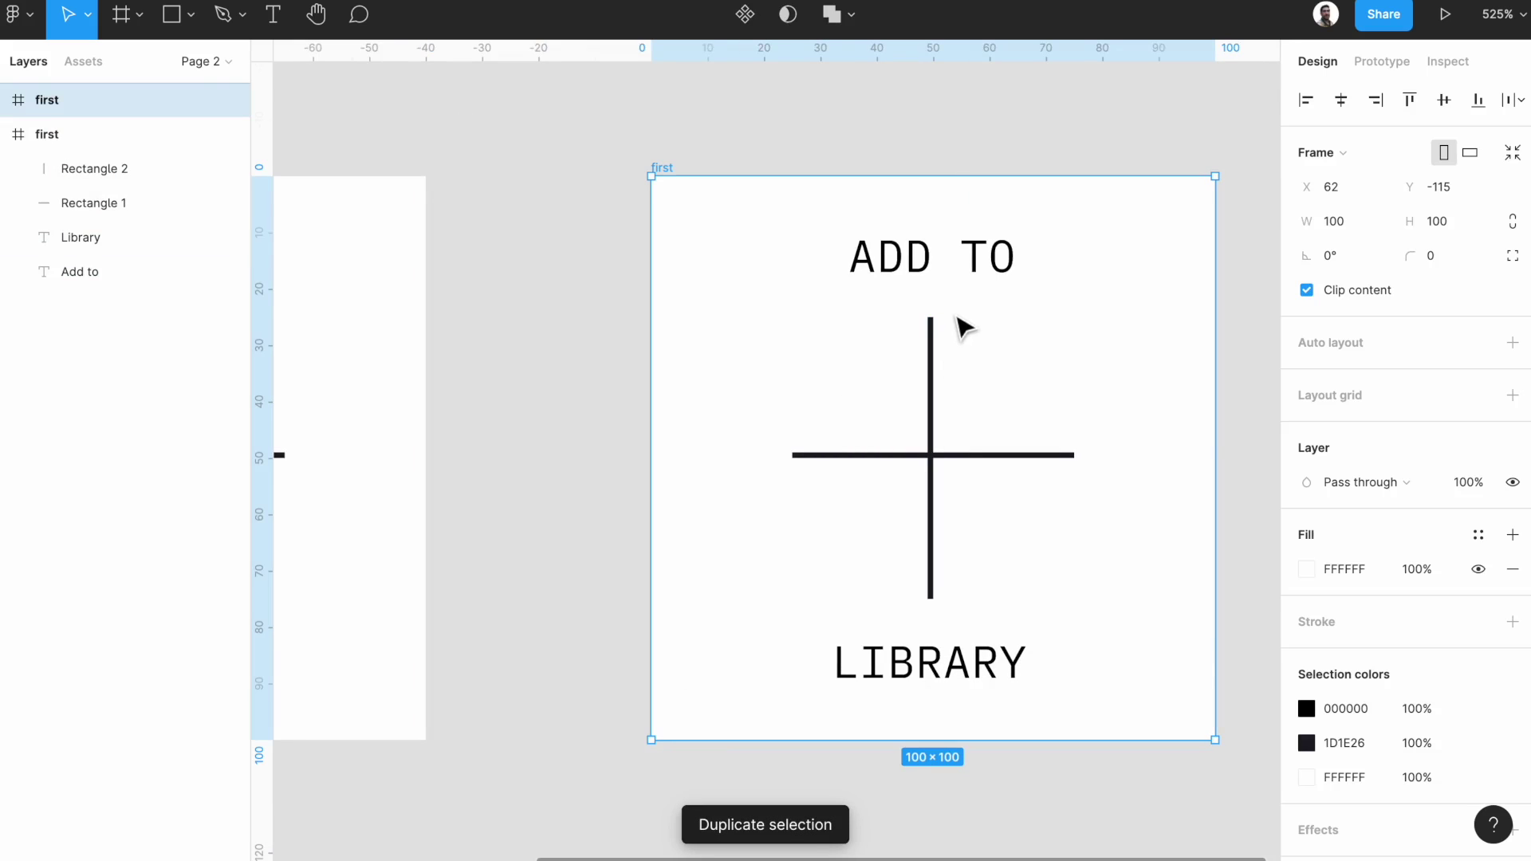
{"action": "left_click", "coordinate": [894, 653]}
{"action": "key", "text": "Down"}
{"action": "key", "text": "Down"}
{"action": "key", "text": "Down"}
{"action": "key", "text": "Down"}
{"action": "key", "text": "Down"}
{"action": "key", "text": "Down"}
{"action": "key", "text": "Down"}
{"action": "key", "text": "Down"}
{"action": "key", "text": "Down"}
{"action": "key", "text": "Down"}
{"action": "key", "text": "Down"}
{"action": "key", "text": "Down"}
{"action": "key", "text": "Down"}
{"action": "key", "text": "Down"}
{"action": "key", "text": "Down"}
{"action": "key", "text": "Down"}
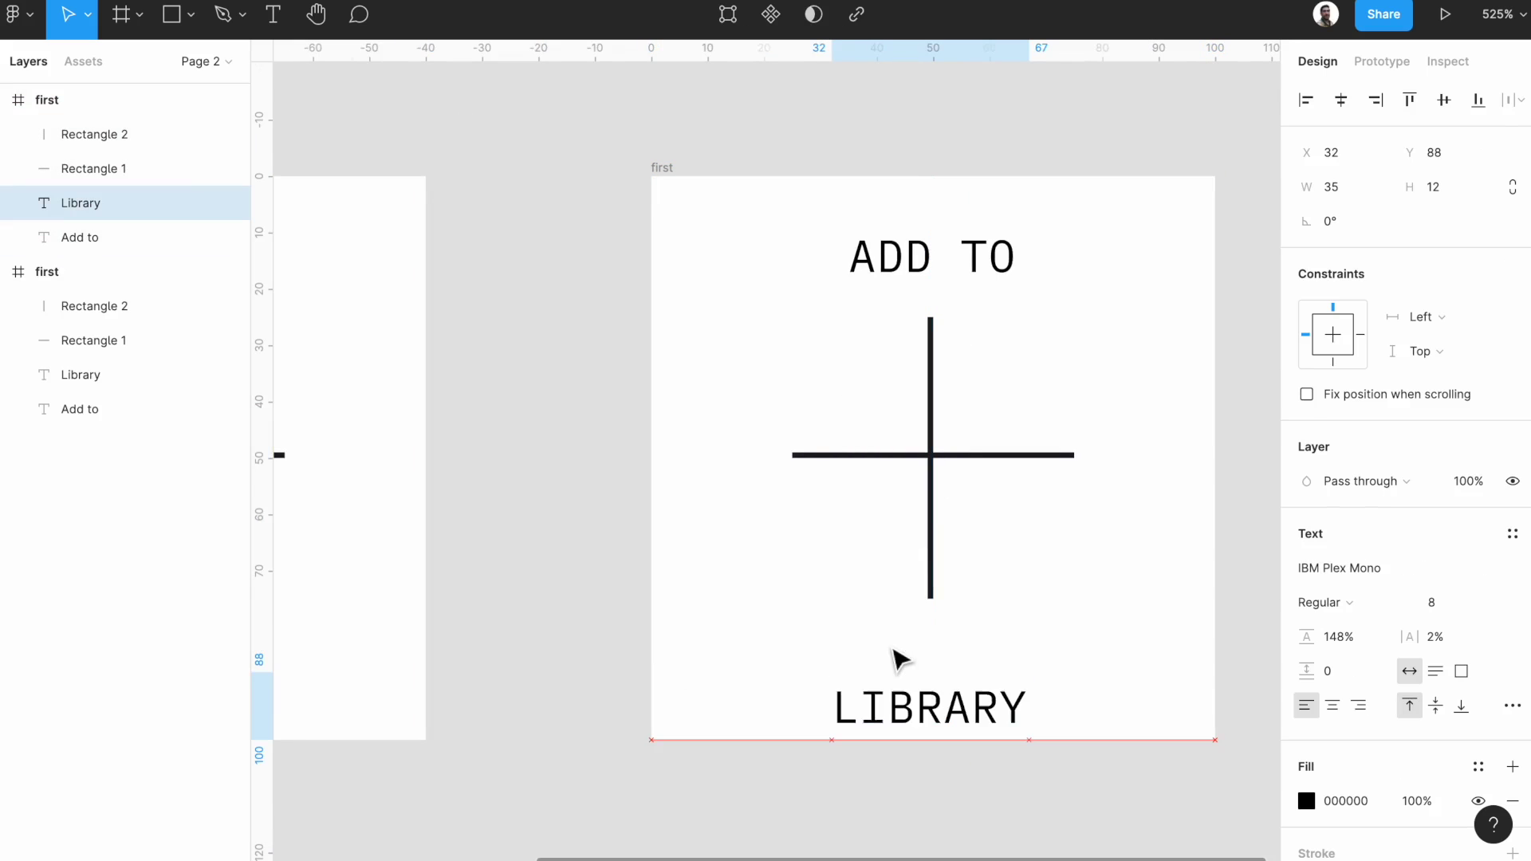
{"action": "key", "text": "Down"}
{"action": "key", "text": "Down"}
{"action": "key", "text": "Down"}
{"action": "key", "text": "Down"}
{"action": "key", "text": "Down"}
{"action": "key", "text": "Down"}
{"action": "key", "text": "Down"}
{"action": "key", "text": "Down"}
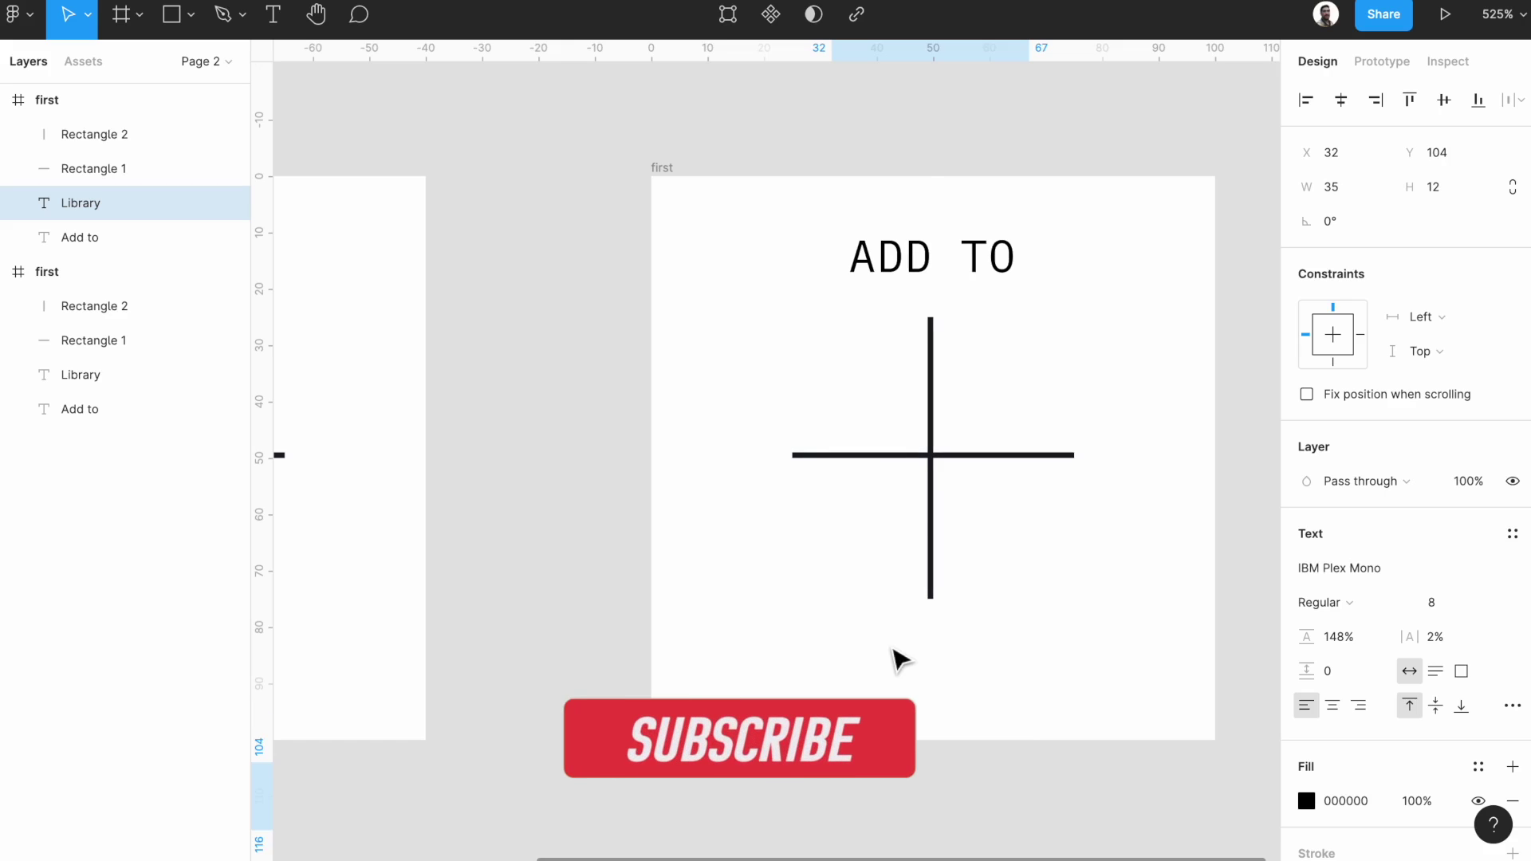
- Move the ADD TO text in the duplicated frame up beyond the frame's upper edge
{"action": "left_click", "coordinate": [973, 283]}
{"action": "key", "text": "shift+Up"}
{"action": "key", "text": "shift+Up"}
{"action": "key", "text": "shift+Up"}
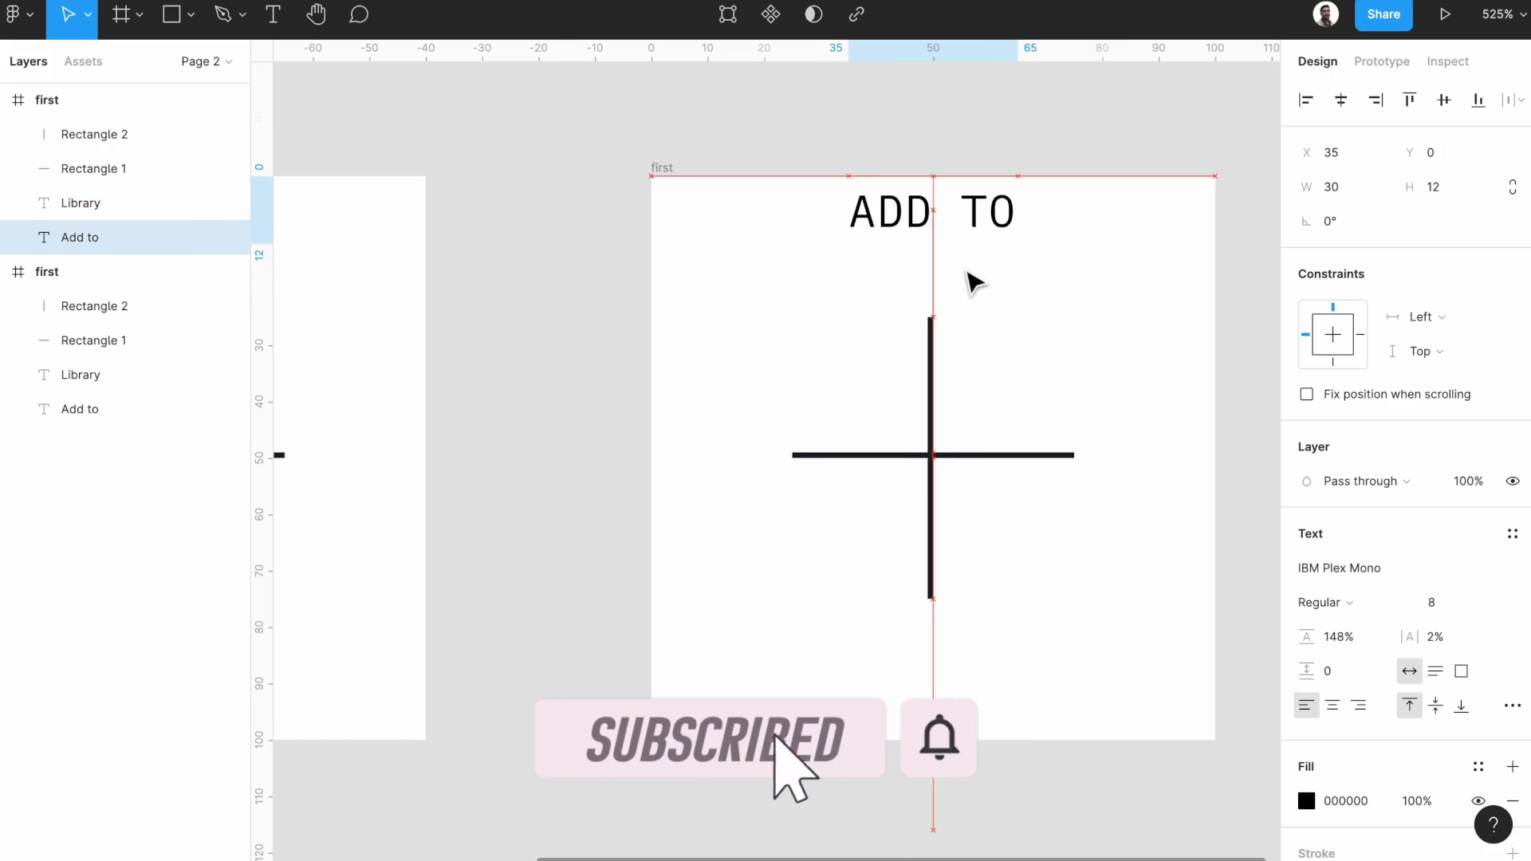
- Set the vertical bar's width to 100 in the duplicated frame and center it vertically to span the full height
{"action": "left_click", "coordinate": [933, 346]}
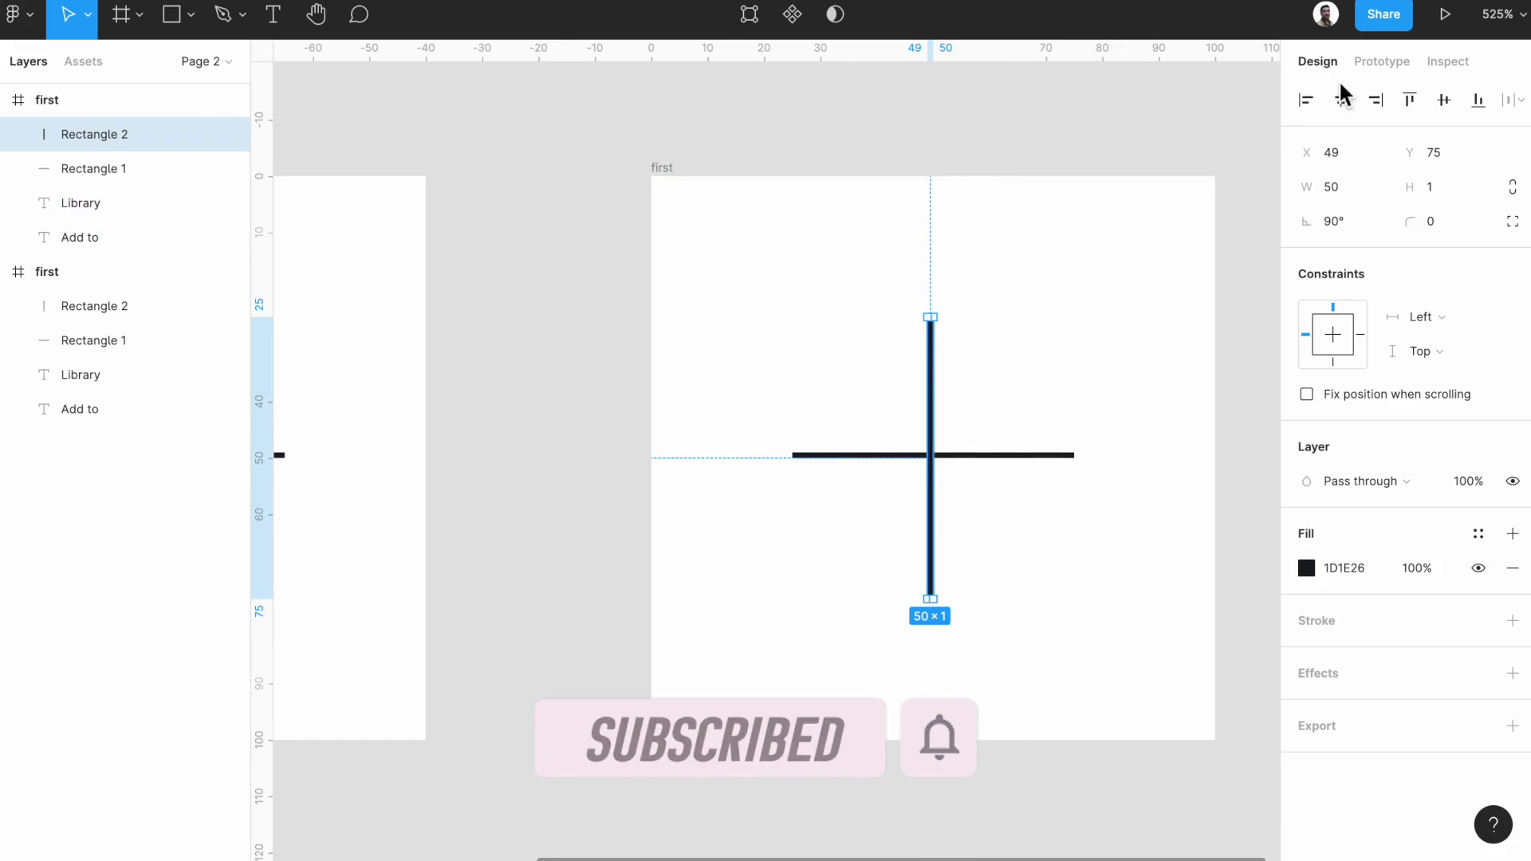
{"action": "left_click", "coordinate": [1345, 198]}
{"action": "type", "text": "100"}
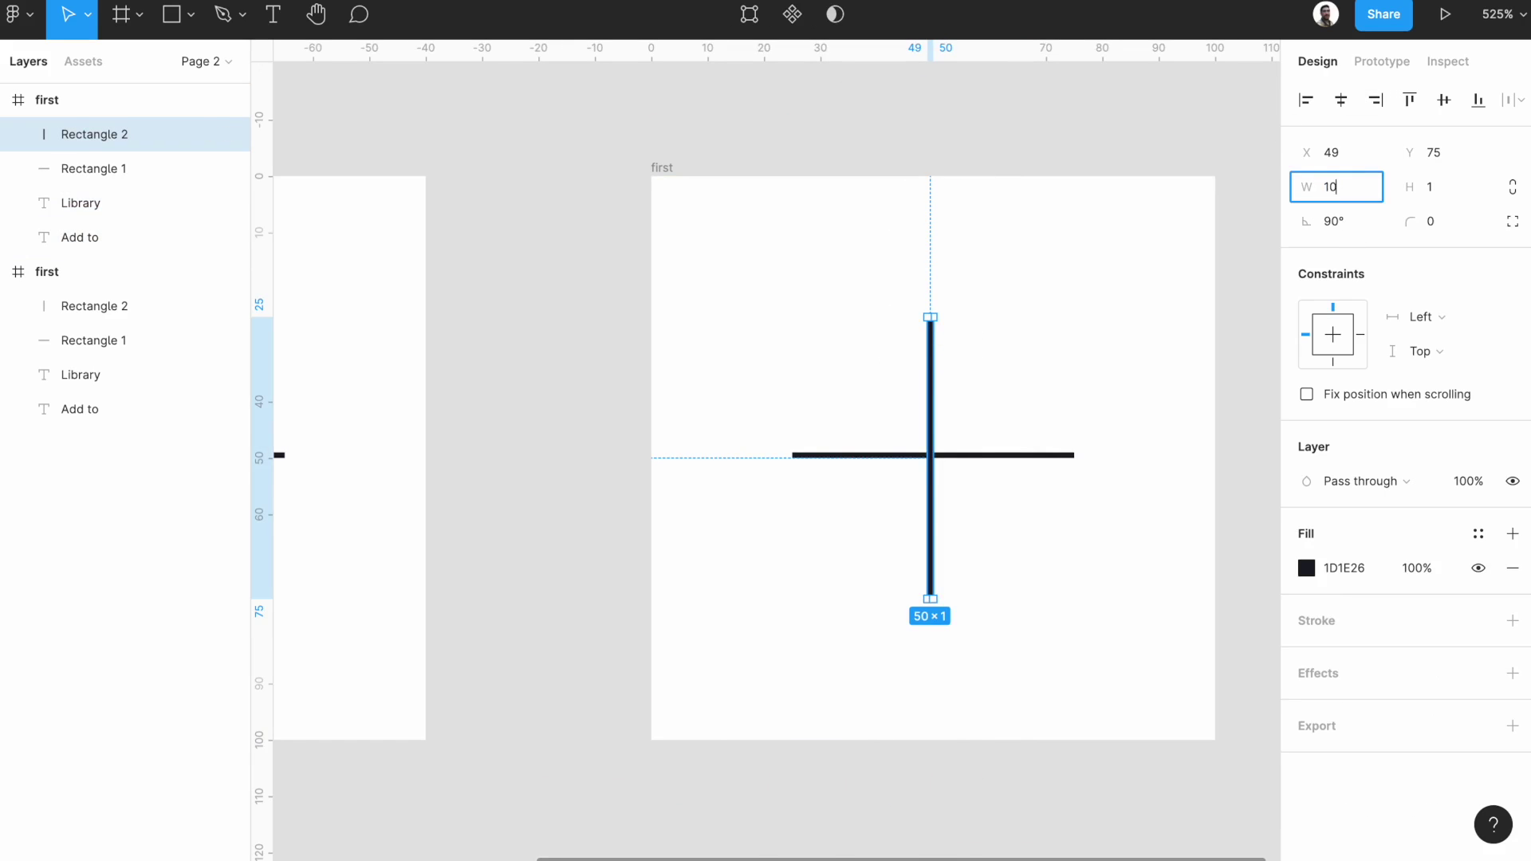
{"action": "key", "text": "Return"}
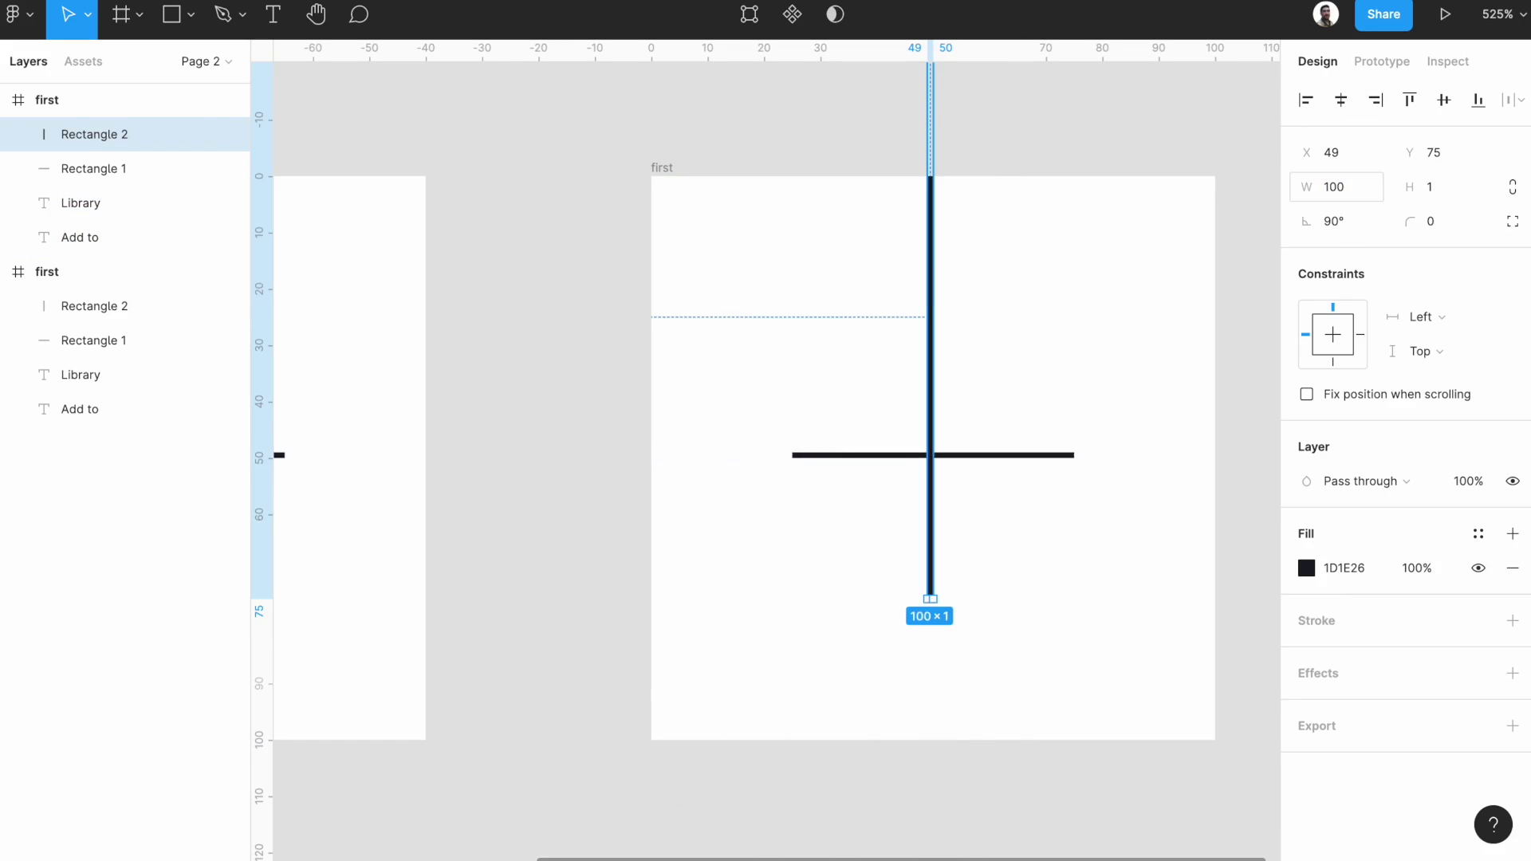
{"action": "left_click", "coordinate": [1443, 103]}
- Shrink the duplicated frame's horizontal bar to a width of 1 and position it over the vertical bar at X 49
{"action": "left_click", "coordinate": [909, 455]}
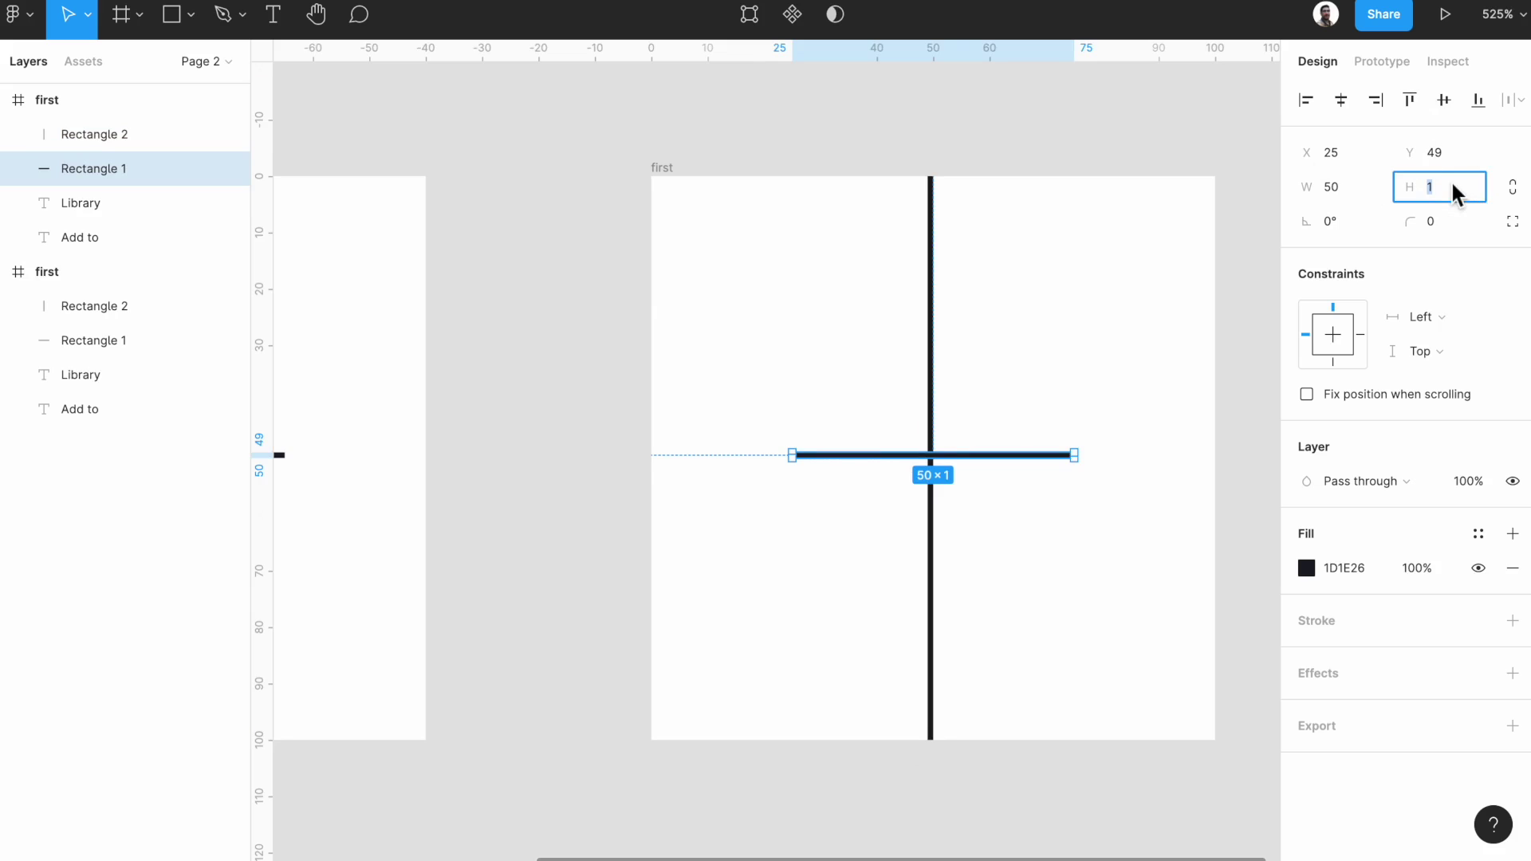
{"action": "left_click", "coordinate": [1360, 192]}
{"action": "key", "text": "Return"}
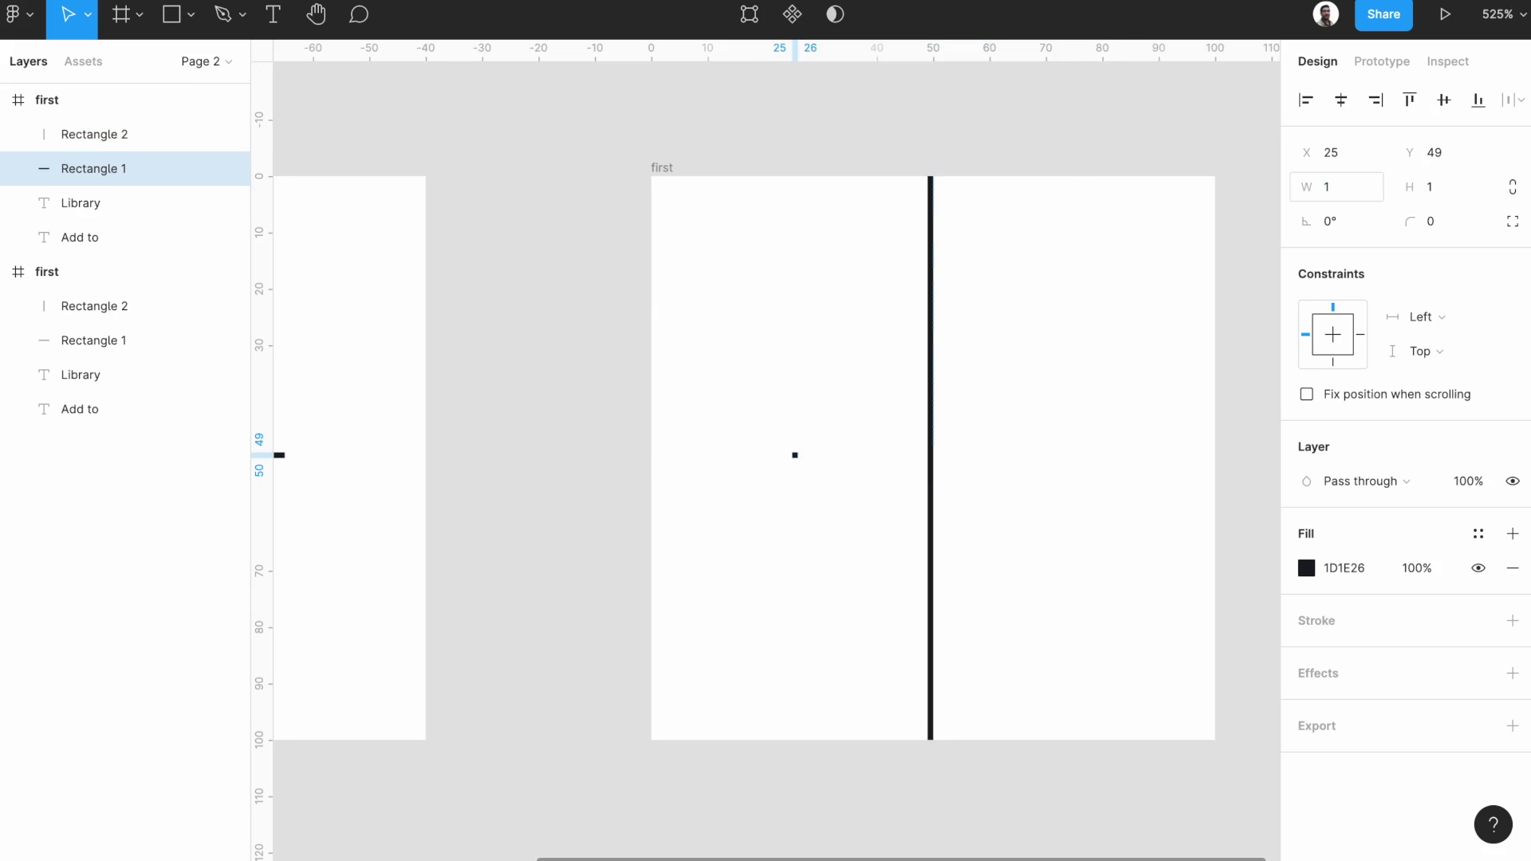
{"action": "left_click", "coordinate": [1341, 100]}
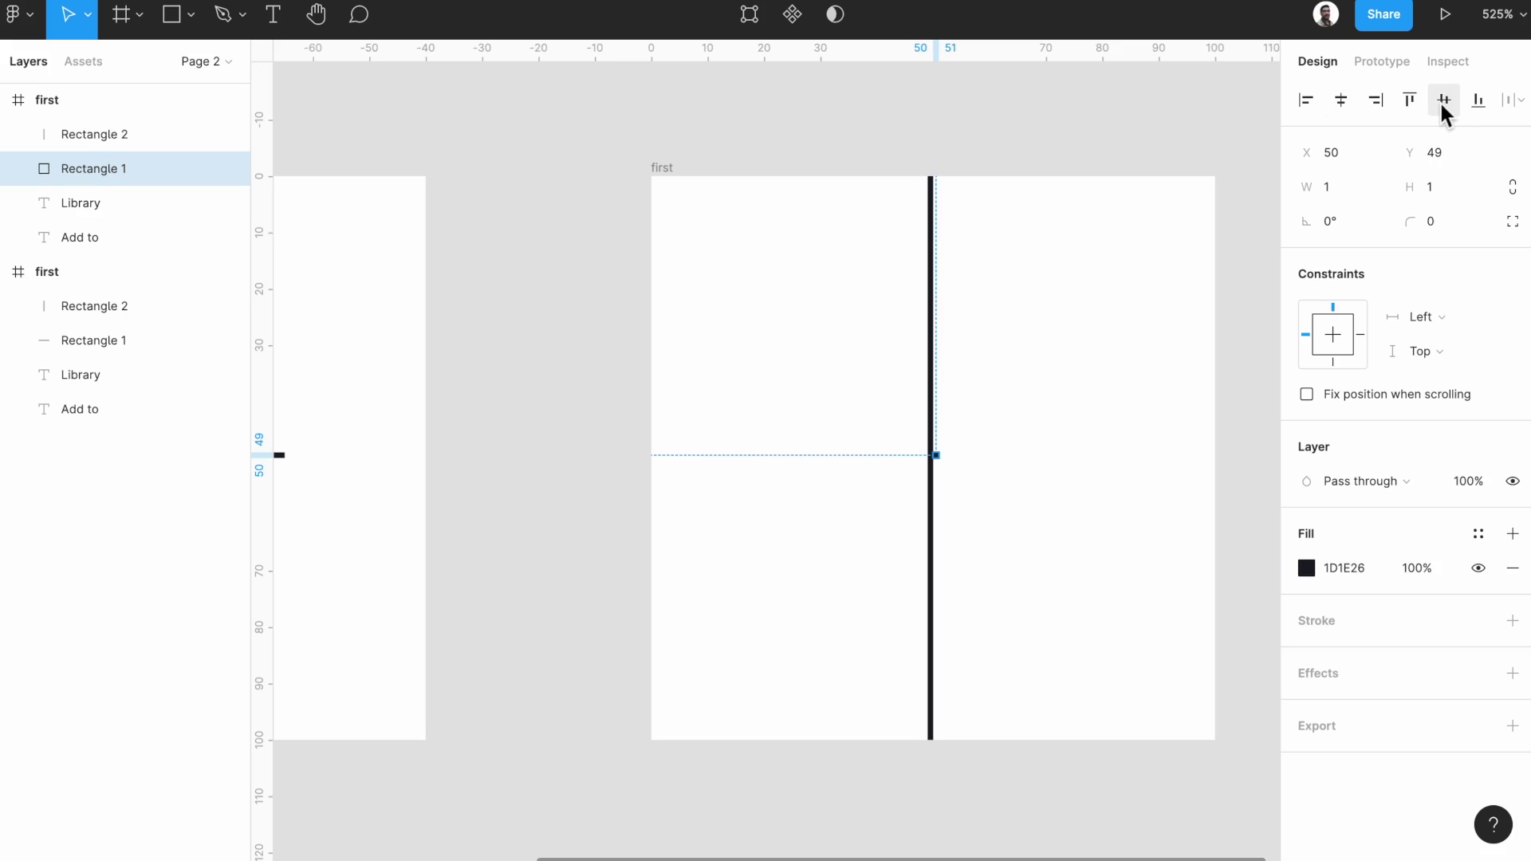
{"action": "scroll", "coordinate": [967, 461], "scroll_direction": "up", "scroll_amount": 5}
{"action": "key", "text": "Left"}
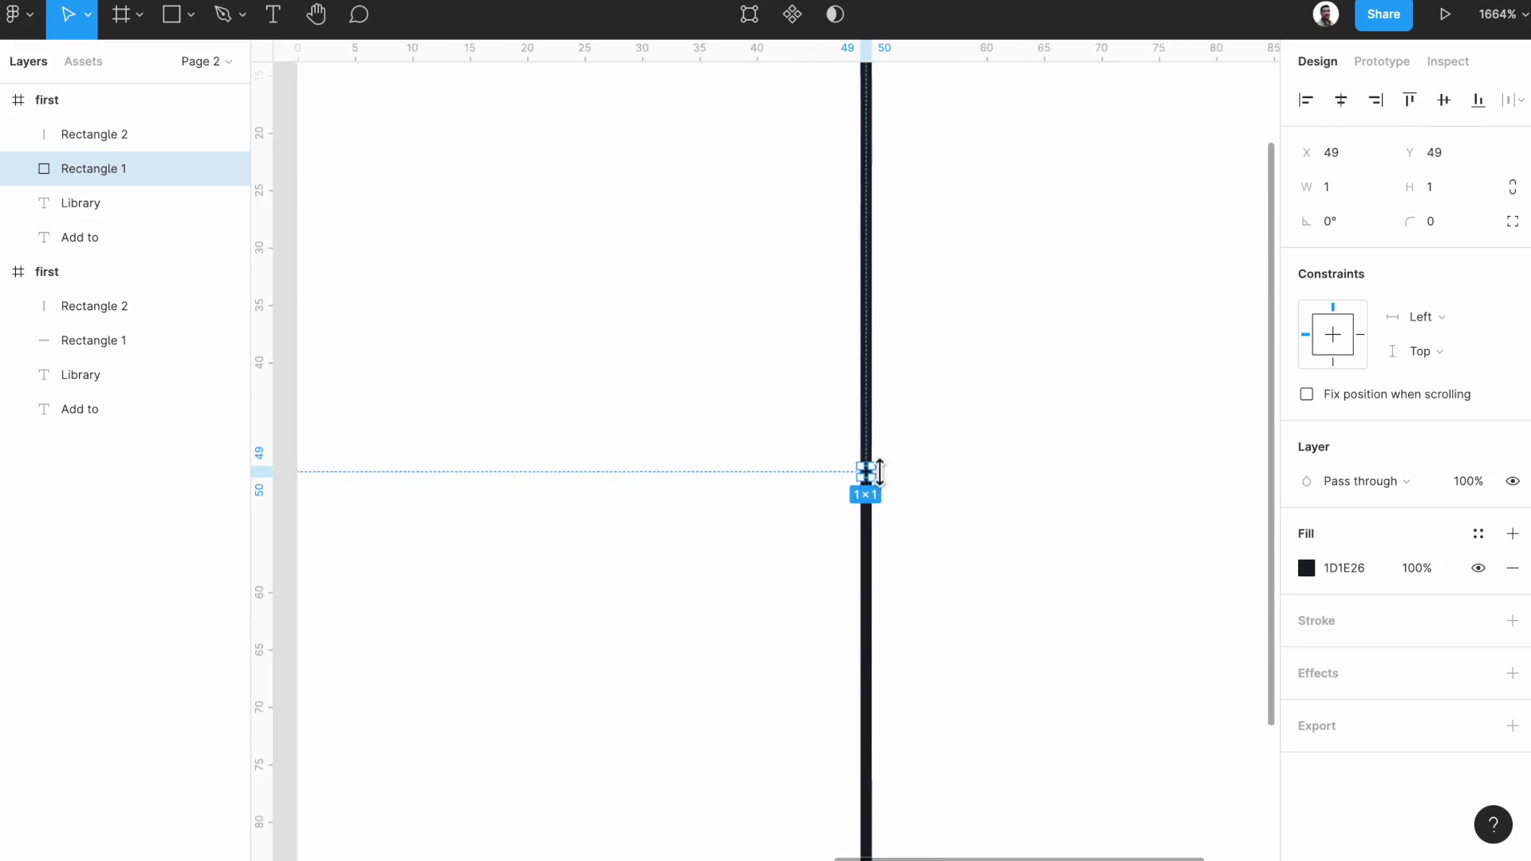
{"action": "scroll", "coordinate": [869, 475], "scroll_direction": "down", "scroll_amount": 5}
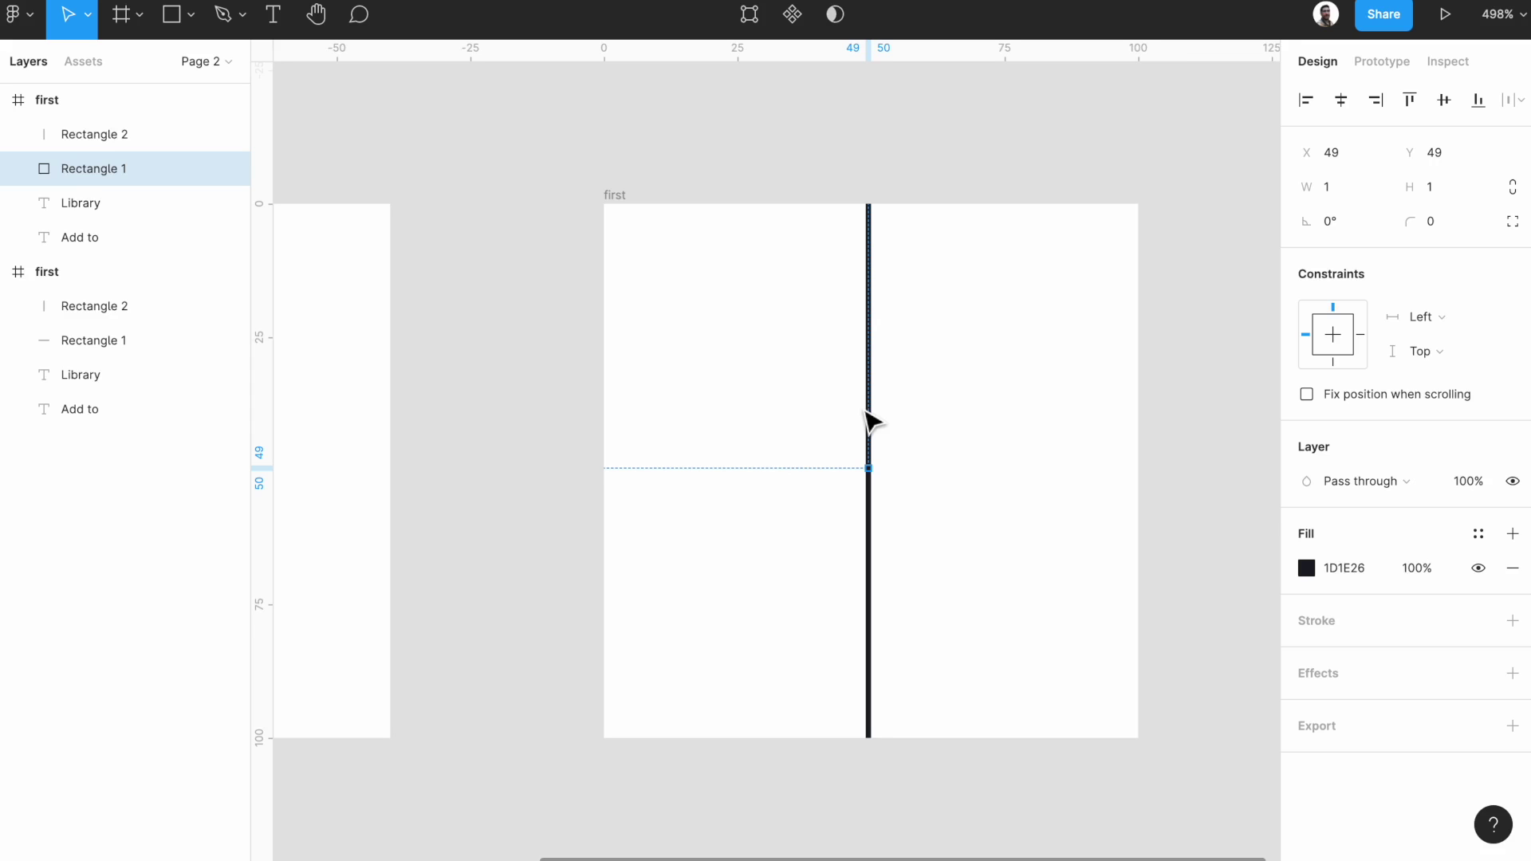
- Rename the duplicated frame as mid and duplicate it
{"action": "left_click", "coordinate": [933, 481]}
{"action": "scroll", "coordinate": [933, 481], "scroll_direction": "down", "scroll_amount": 2}
{"action": "scroll", "coordinate": [931, 471], "scroll_direction": "right", "scroll_amount": 2}
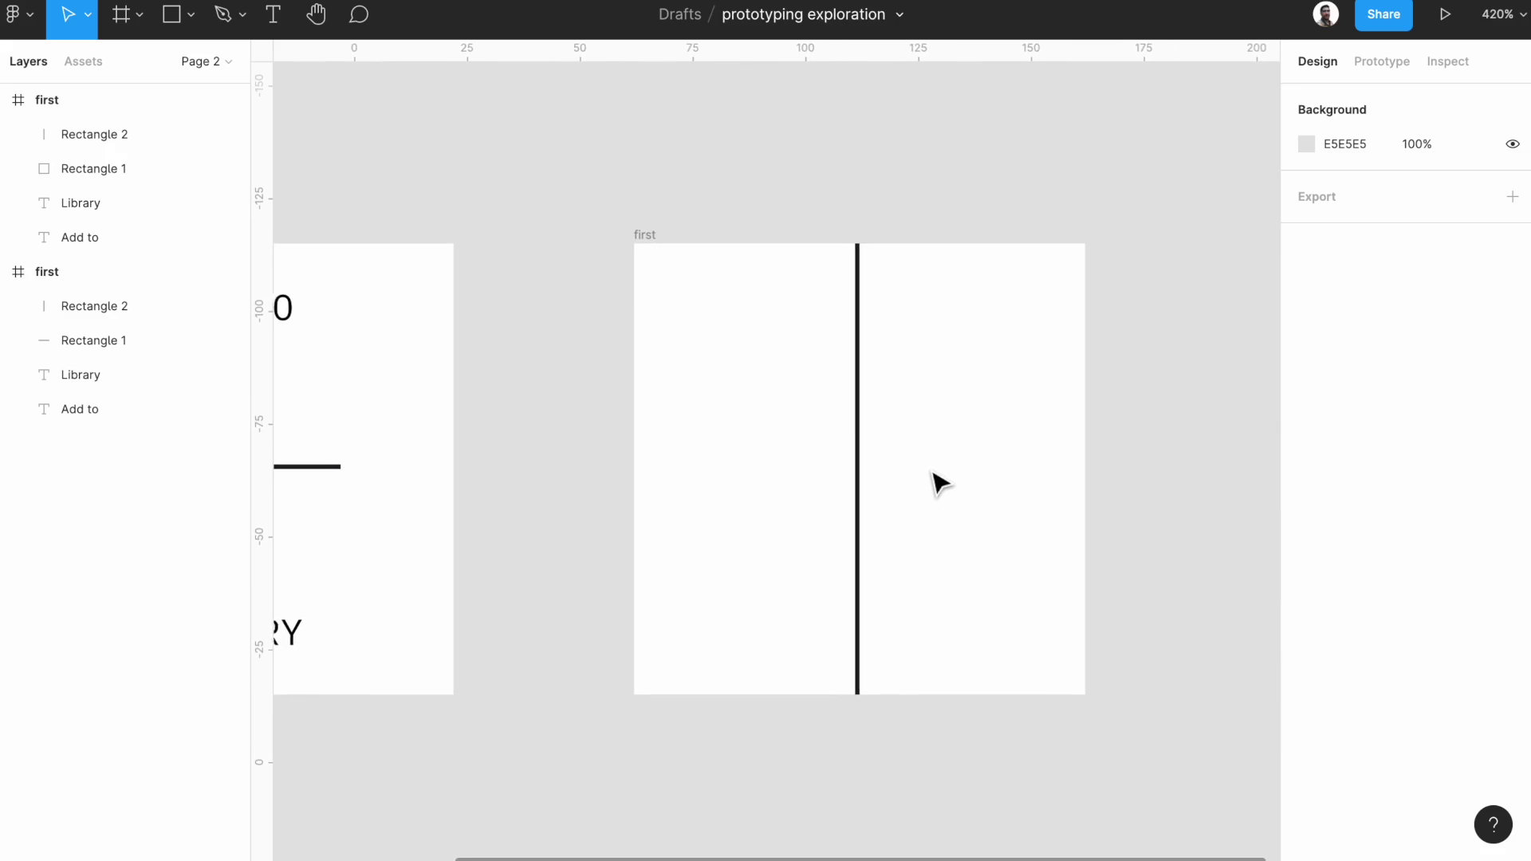
{"action": "double_click", "coordinate": [640, 236]}
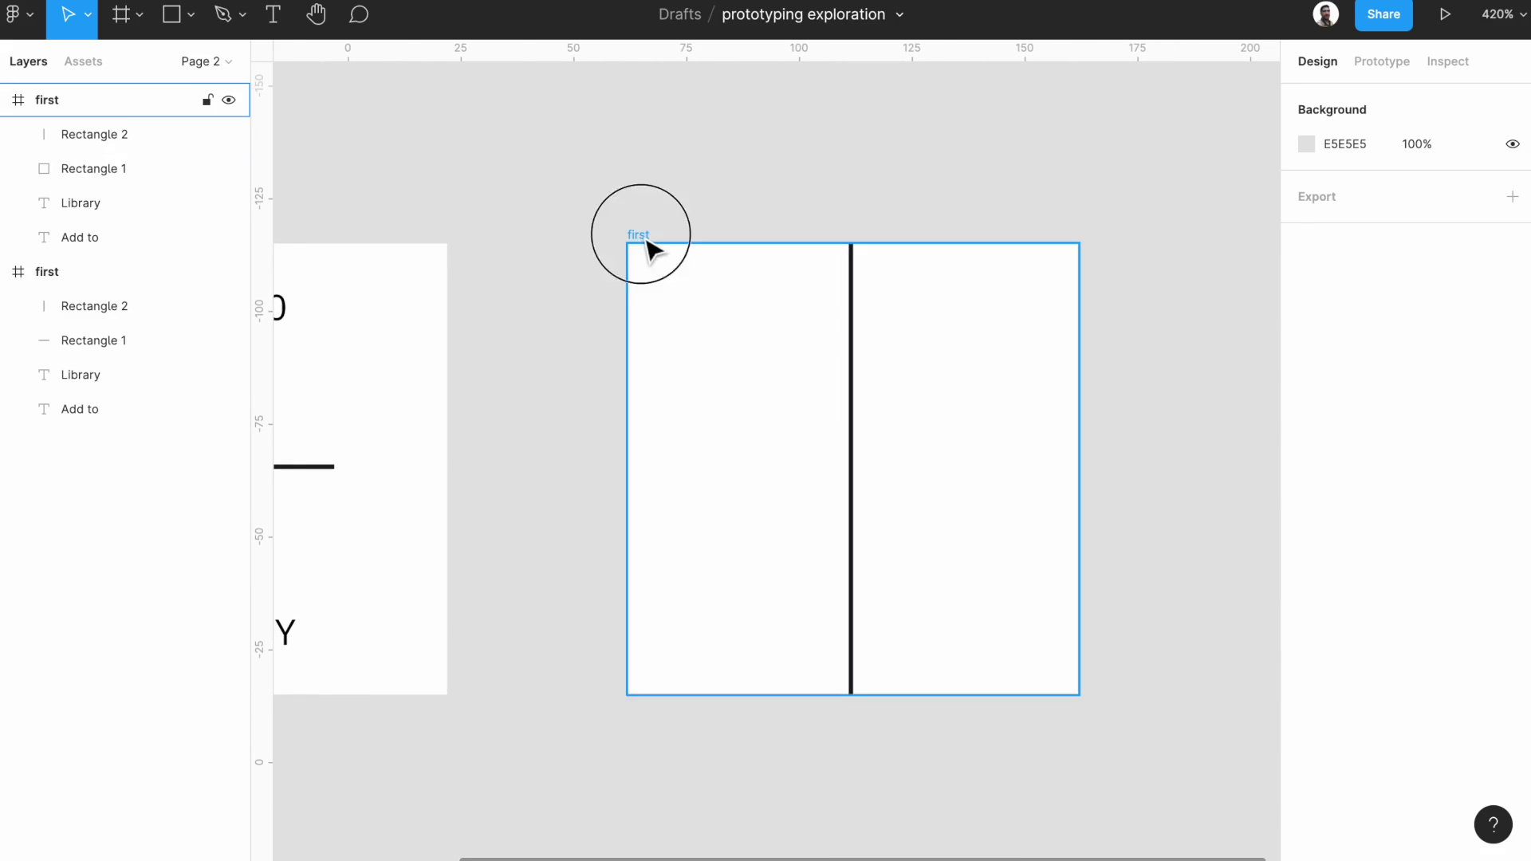
{"action": "type", "text": "mid"}
{"action": "left_click", "coordinate": [588, 356]}
{"action": "left_click", "coordinate": [654, 241]}
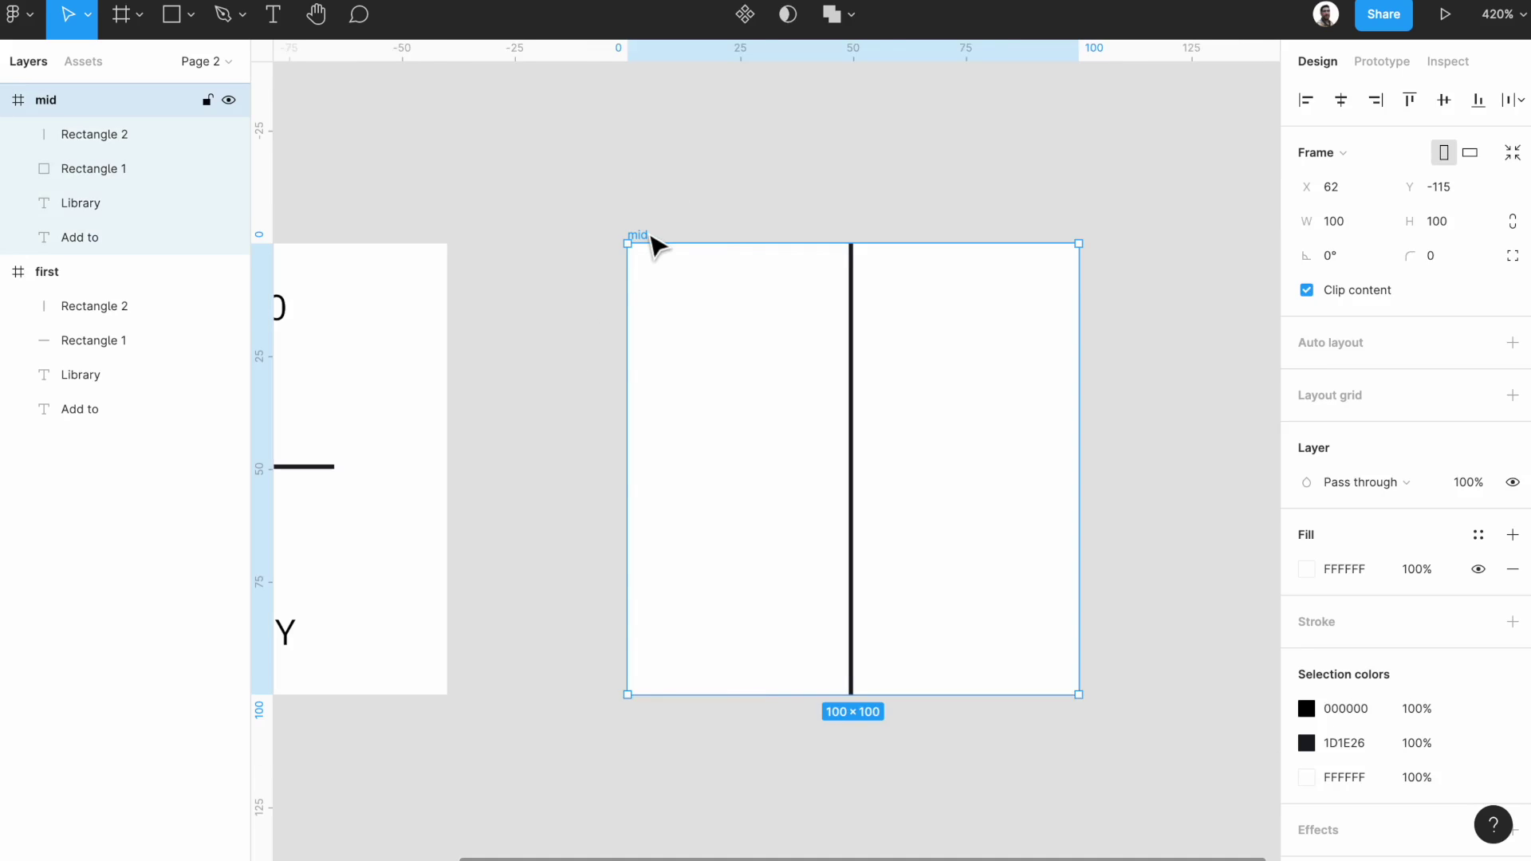
{"action": "key", "text": "ctrl+d"}
- Set the vertical bar's height to 100 in the new mid copy and move it to X 0 so it fills the frame
{"action": "left_click", "coordinate": [995, 405]}
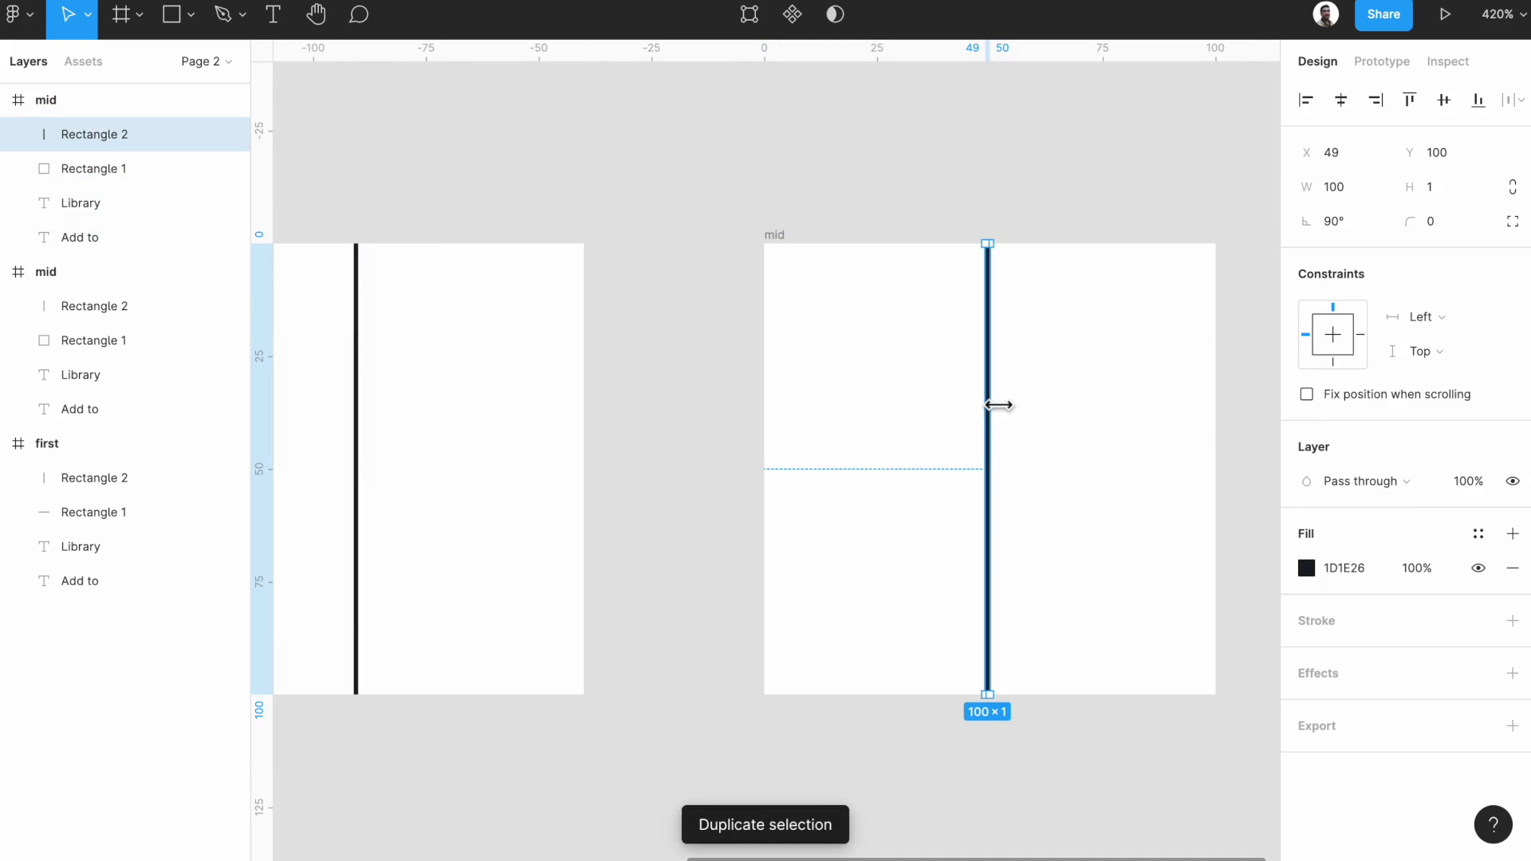
{"action": "left_click", "coordinate": [1430, 188]}
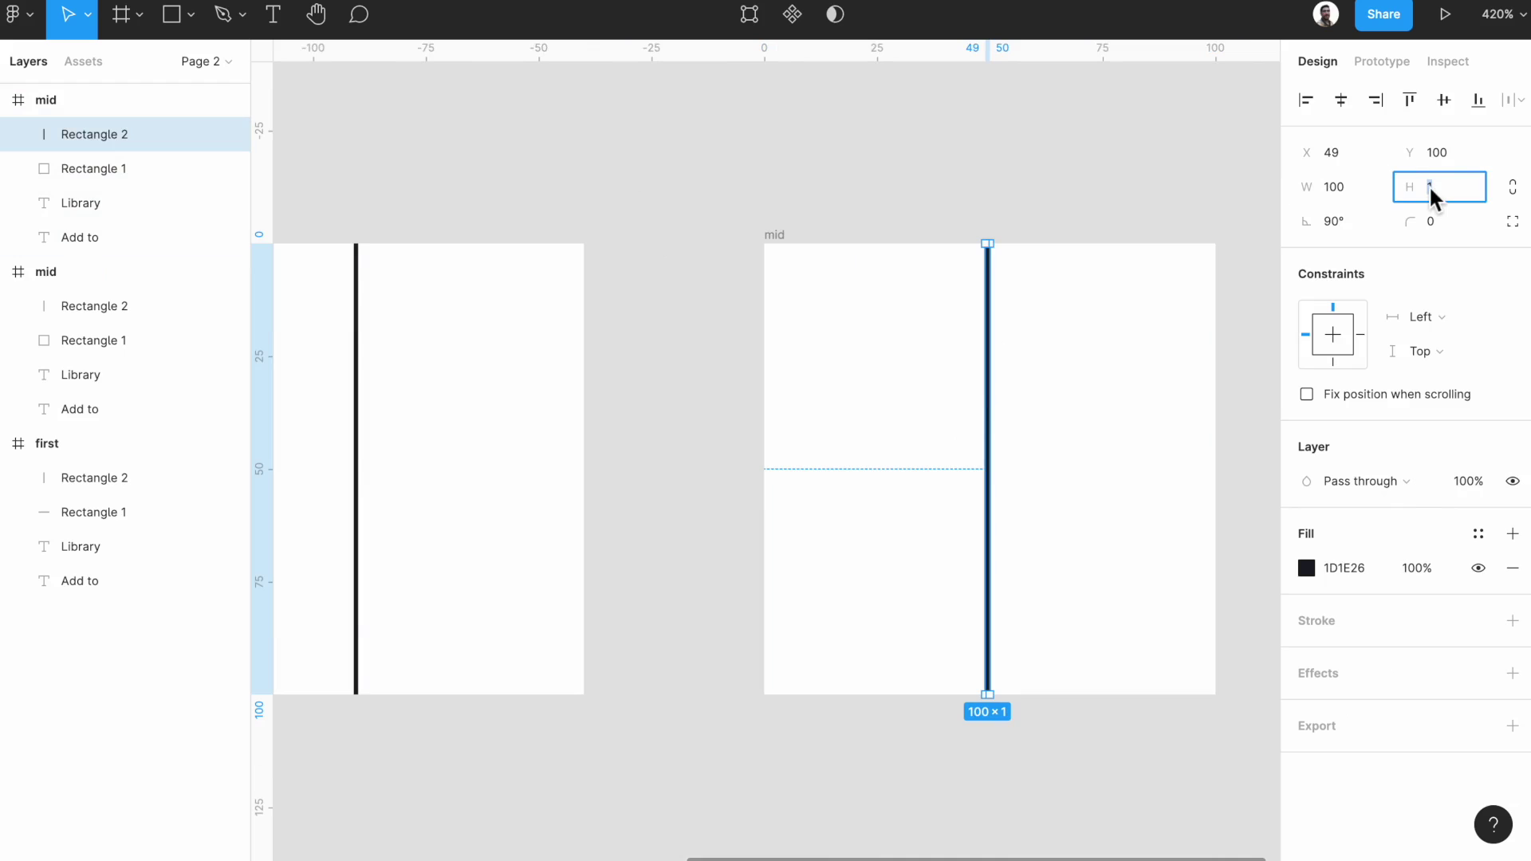
{"action": "type", "text": "100"}
{"action": "key", "text": "Return"}
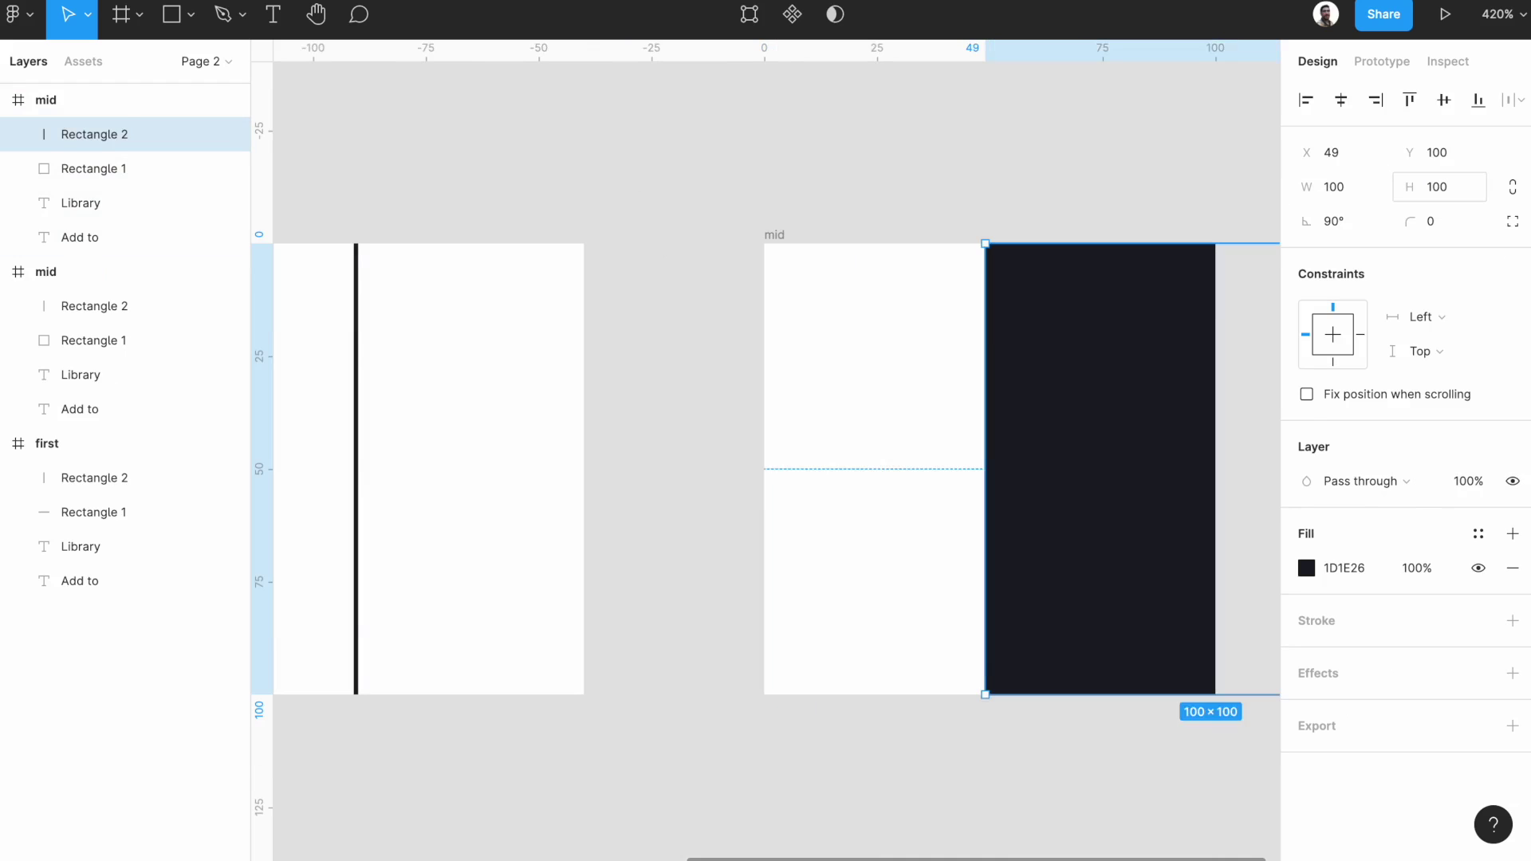
{"action": "left_click_drag", "start_coordinate": [1174, 355], "coordinate": [953, 355]}
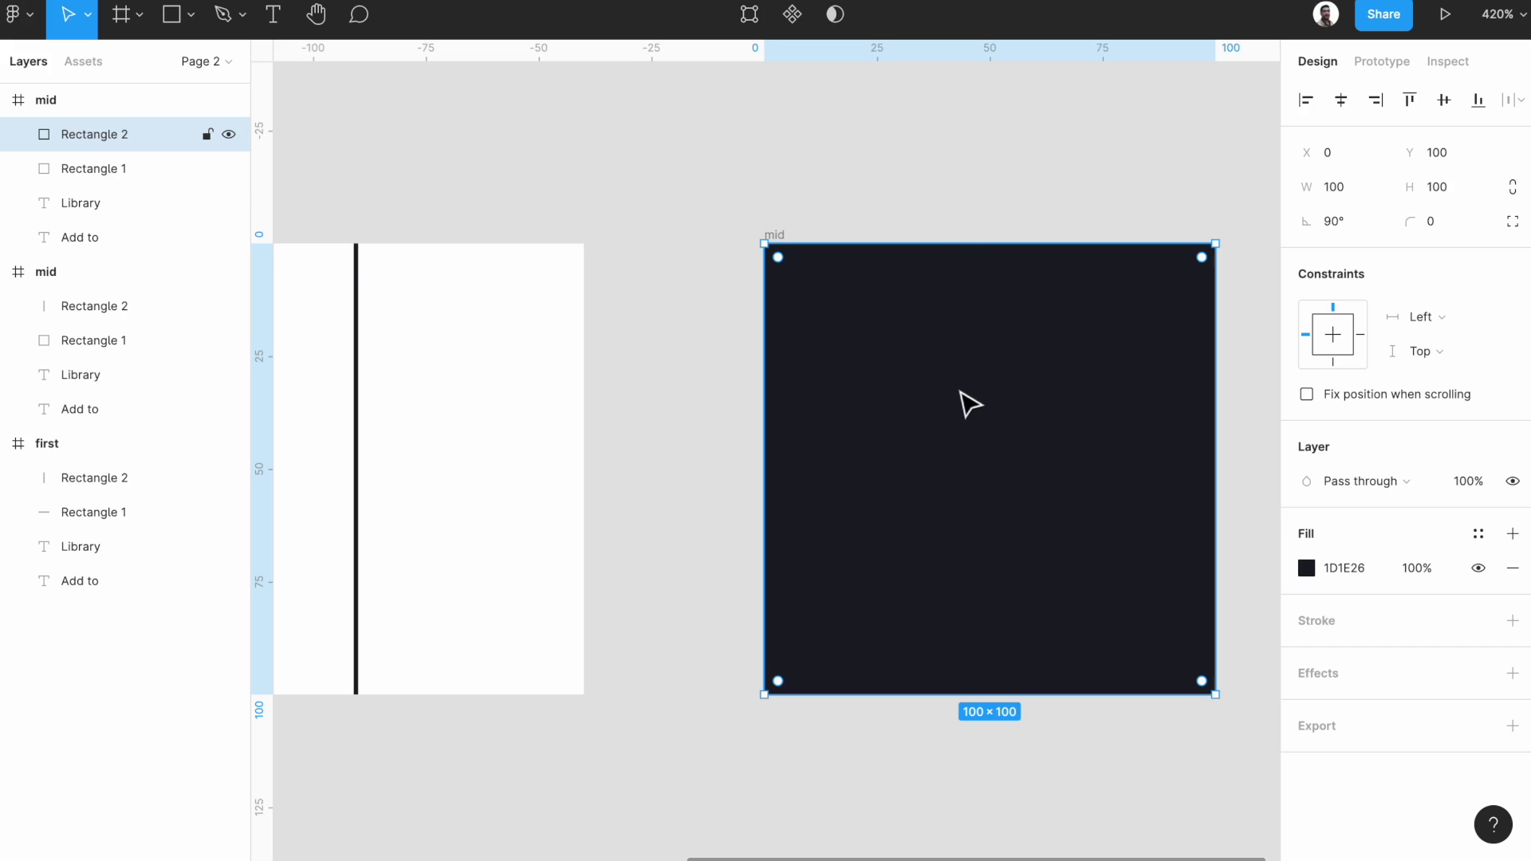
- Add the text "Done" on the dark-filled frame and center it horizontally and vertically
{"action": "scroll", "coordinate": [964, 398], "scroll_direction": "up", "scroll_amount": 1}
{"action": "scroll", "coordinate": [966, 399], "scroll_direction": "down", "scroll_amount": 3}
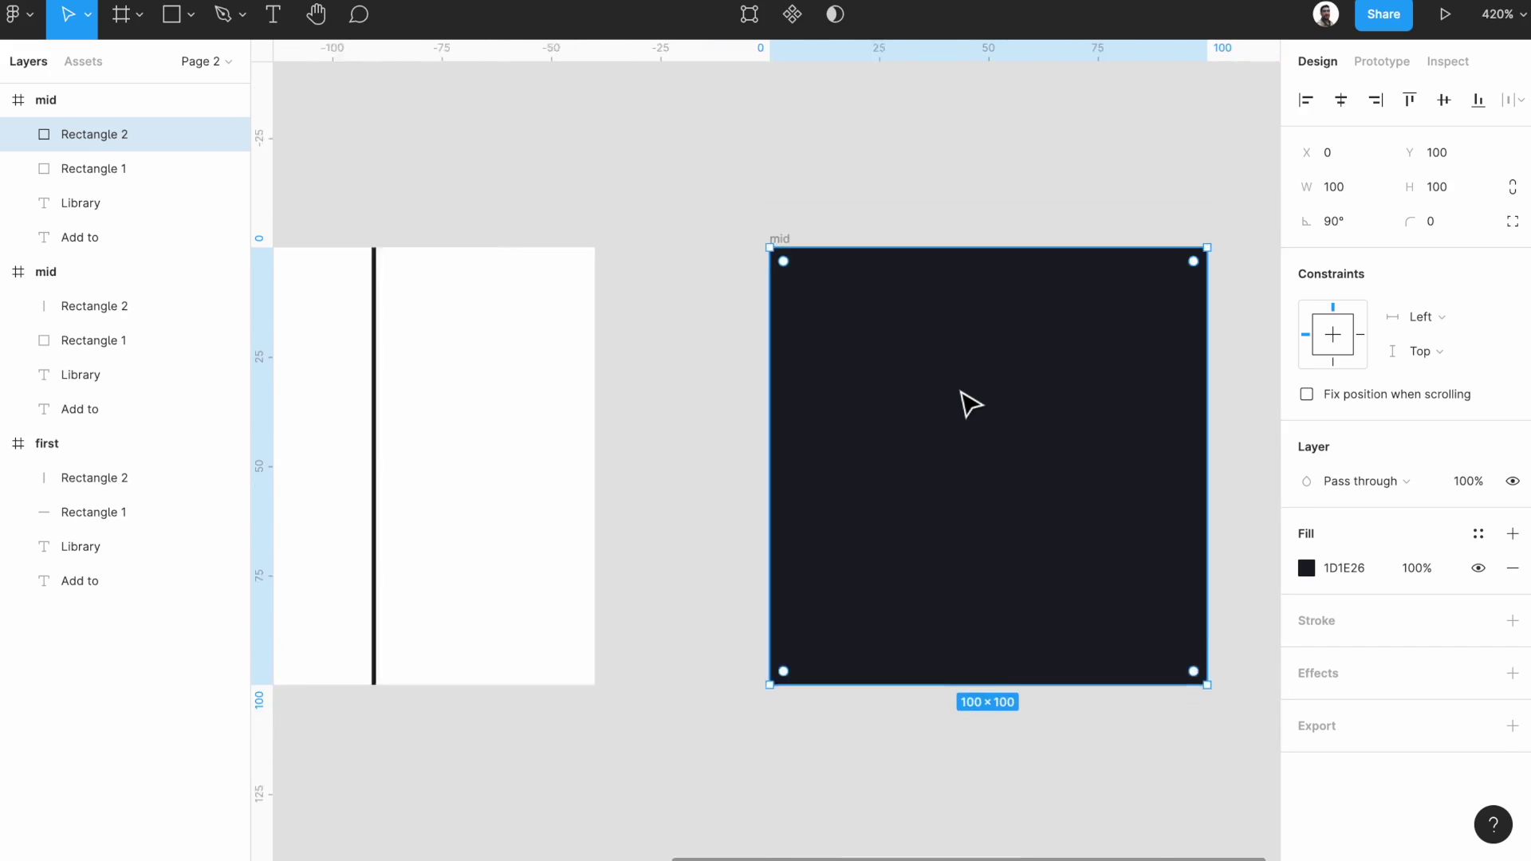
{"action": "key", "text": "t"}
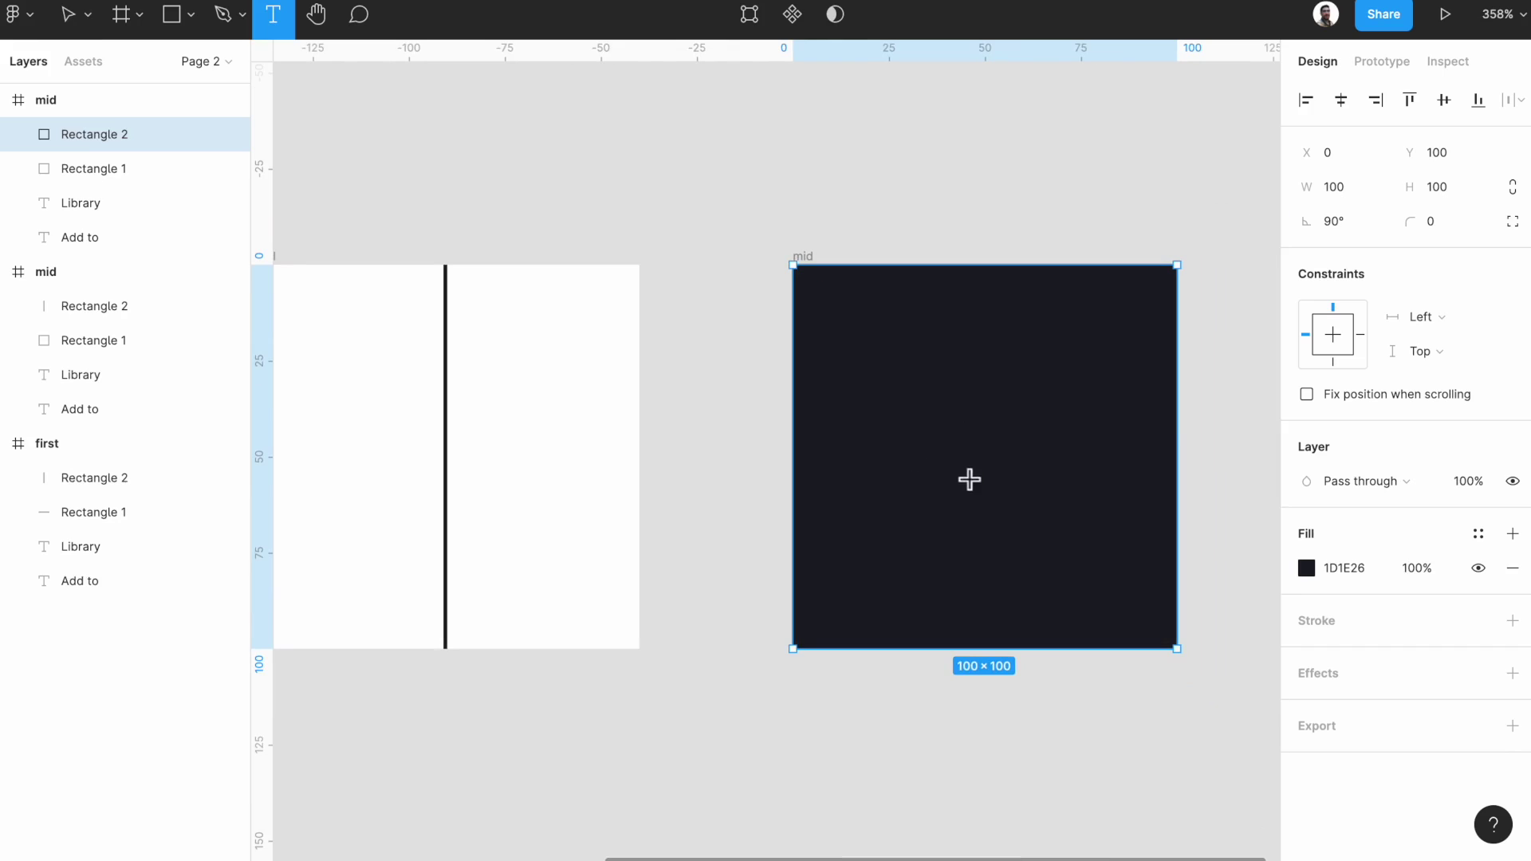
{"action": "left_click", "coordinate": [951, 441]}
{"action": "type", "text": "Done"}
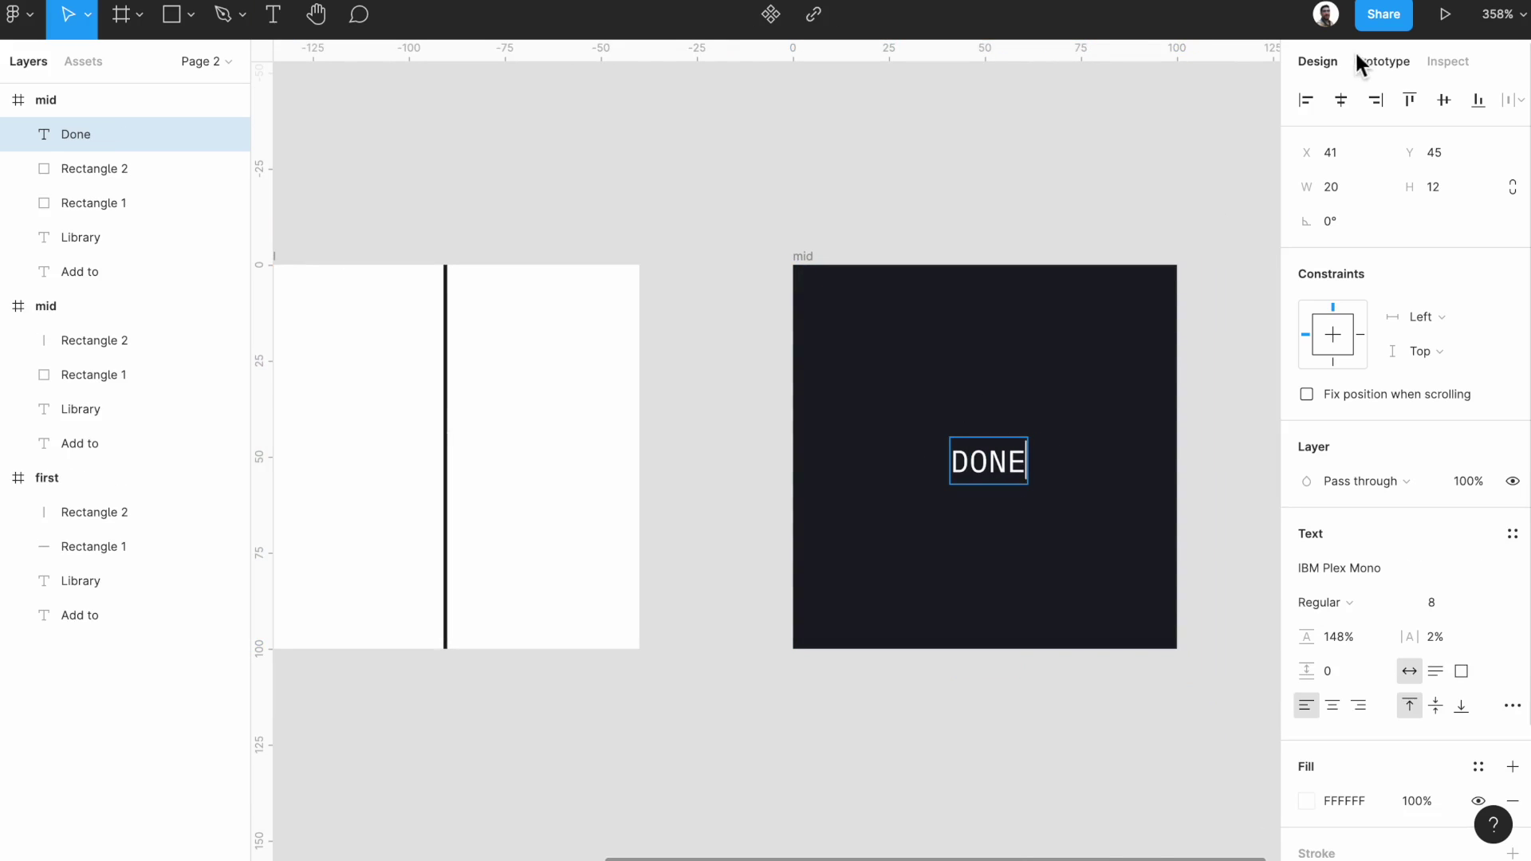
{"action": "left_click", "coordinate": [1341, 100]}
{"action": "left_click", "coordinate": [1444, 101]}
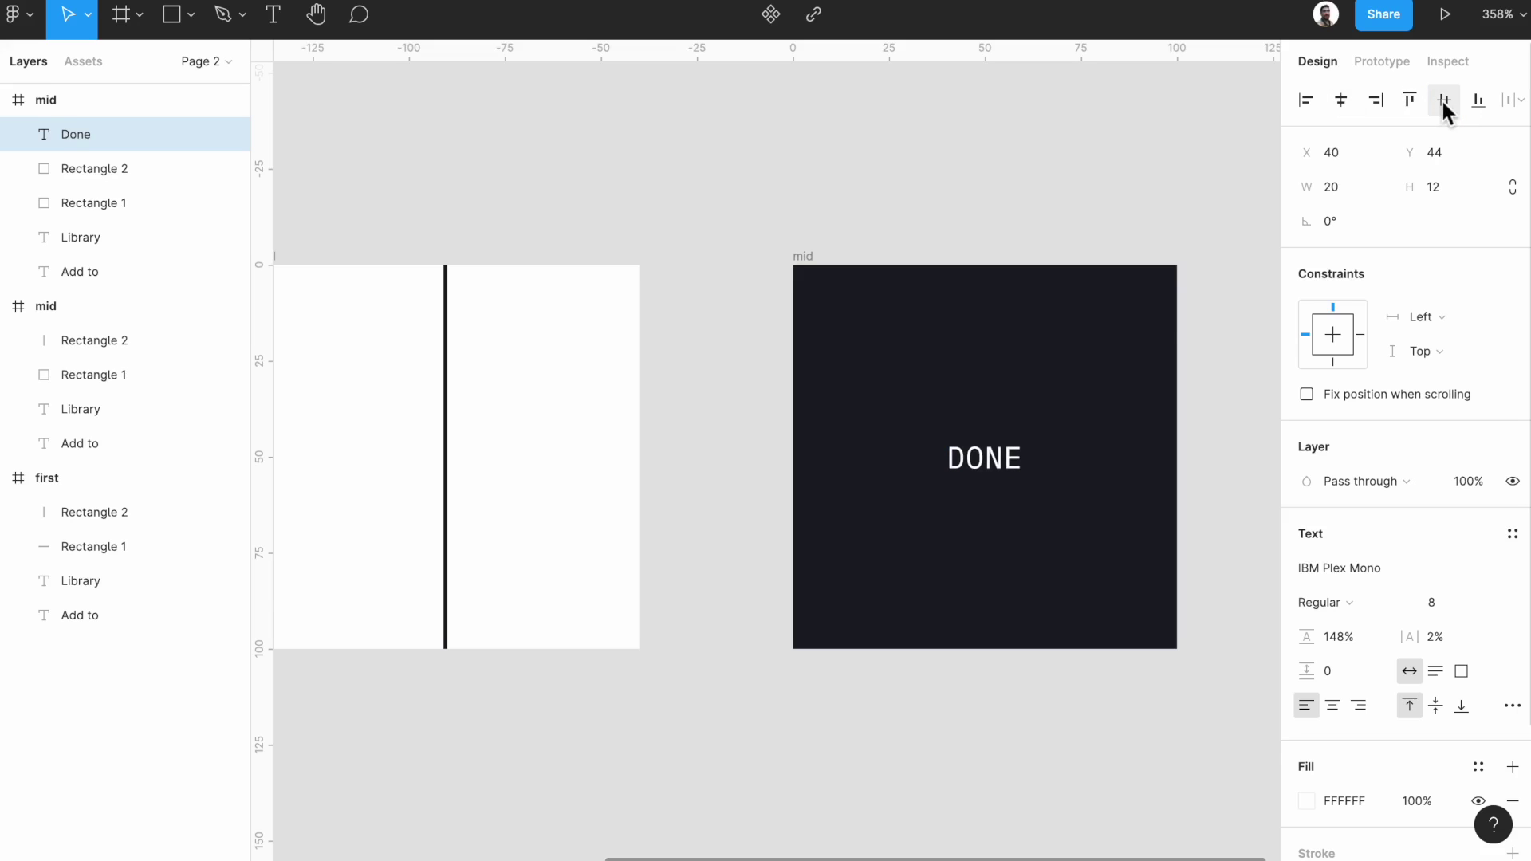
- Copy the DONE text from the dark frame into the white mid frame
{"action": "scroll", "coordinate": [1069, 447], "scroll_direction": "left", "scroll_amount": 2}
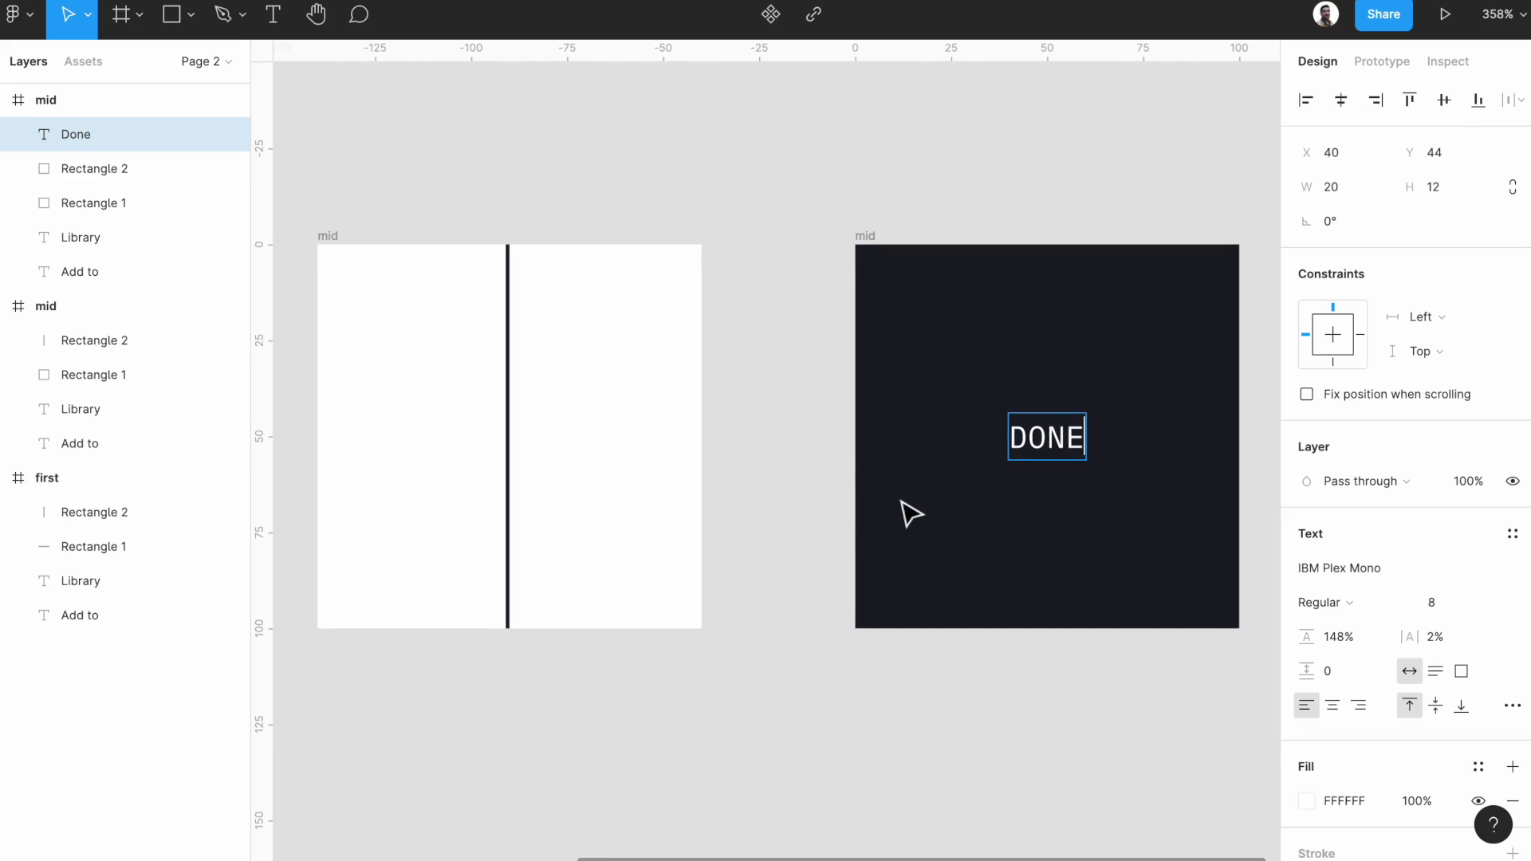
{"action": "left_click", "coordinate": [1015, 453]}
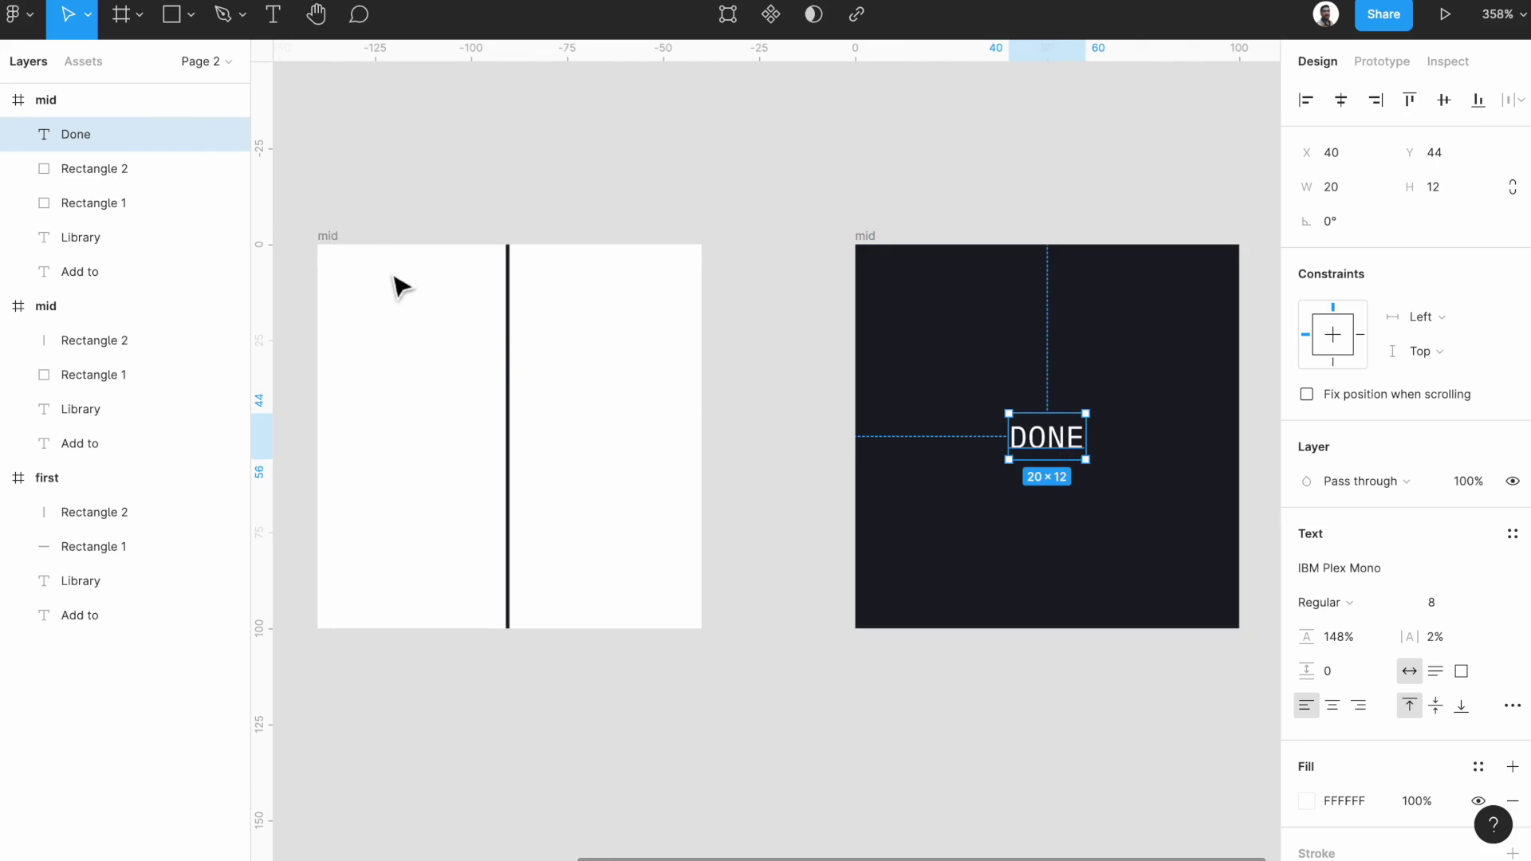
{"action": "left_click", "coordinate": [345, 238]}
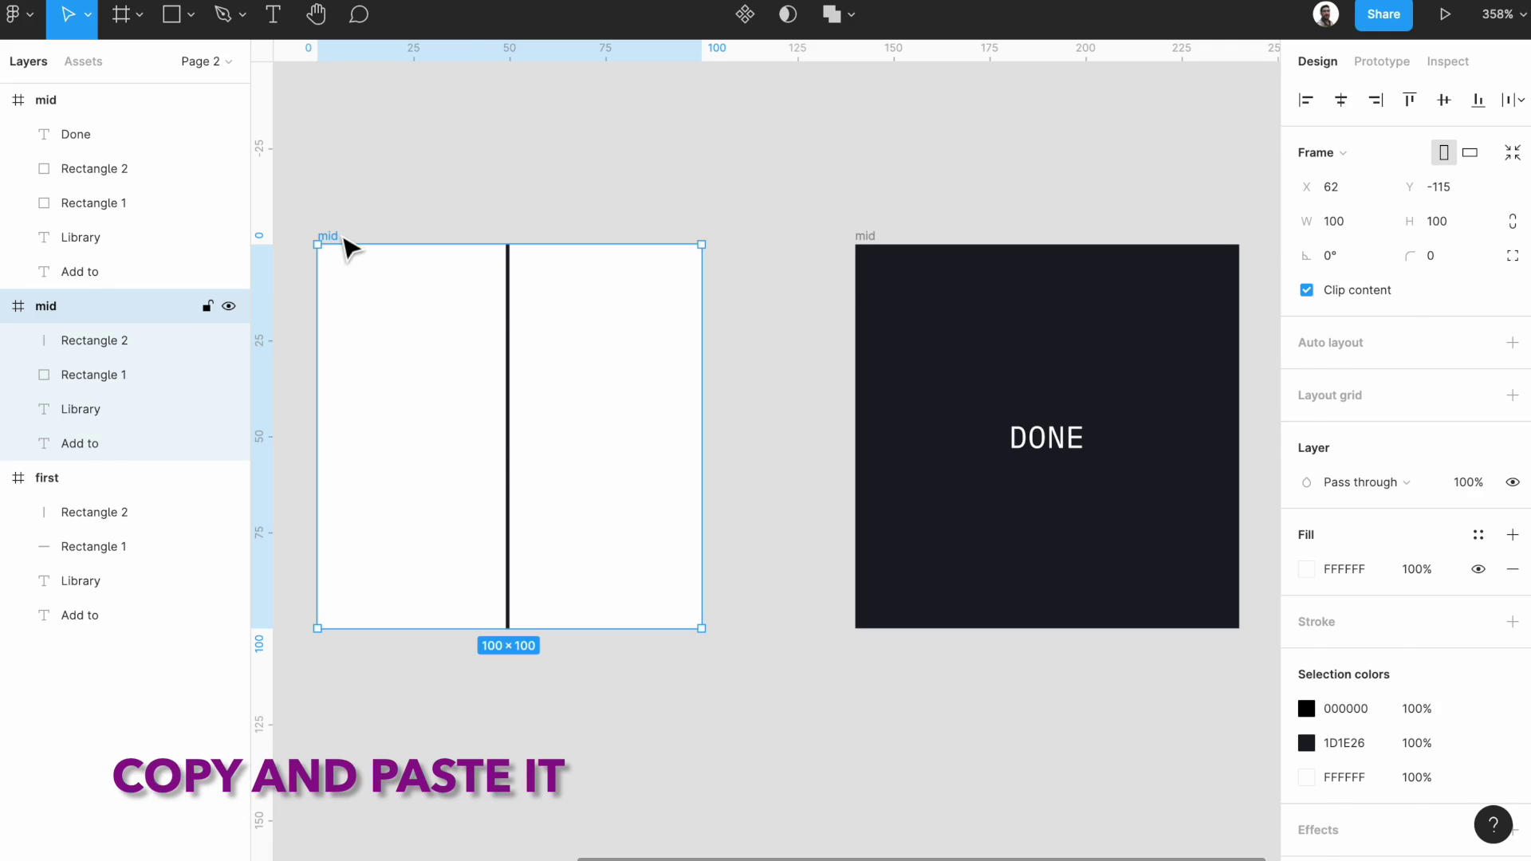
{"action": "key", "text": "ctrl+v"}
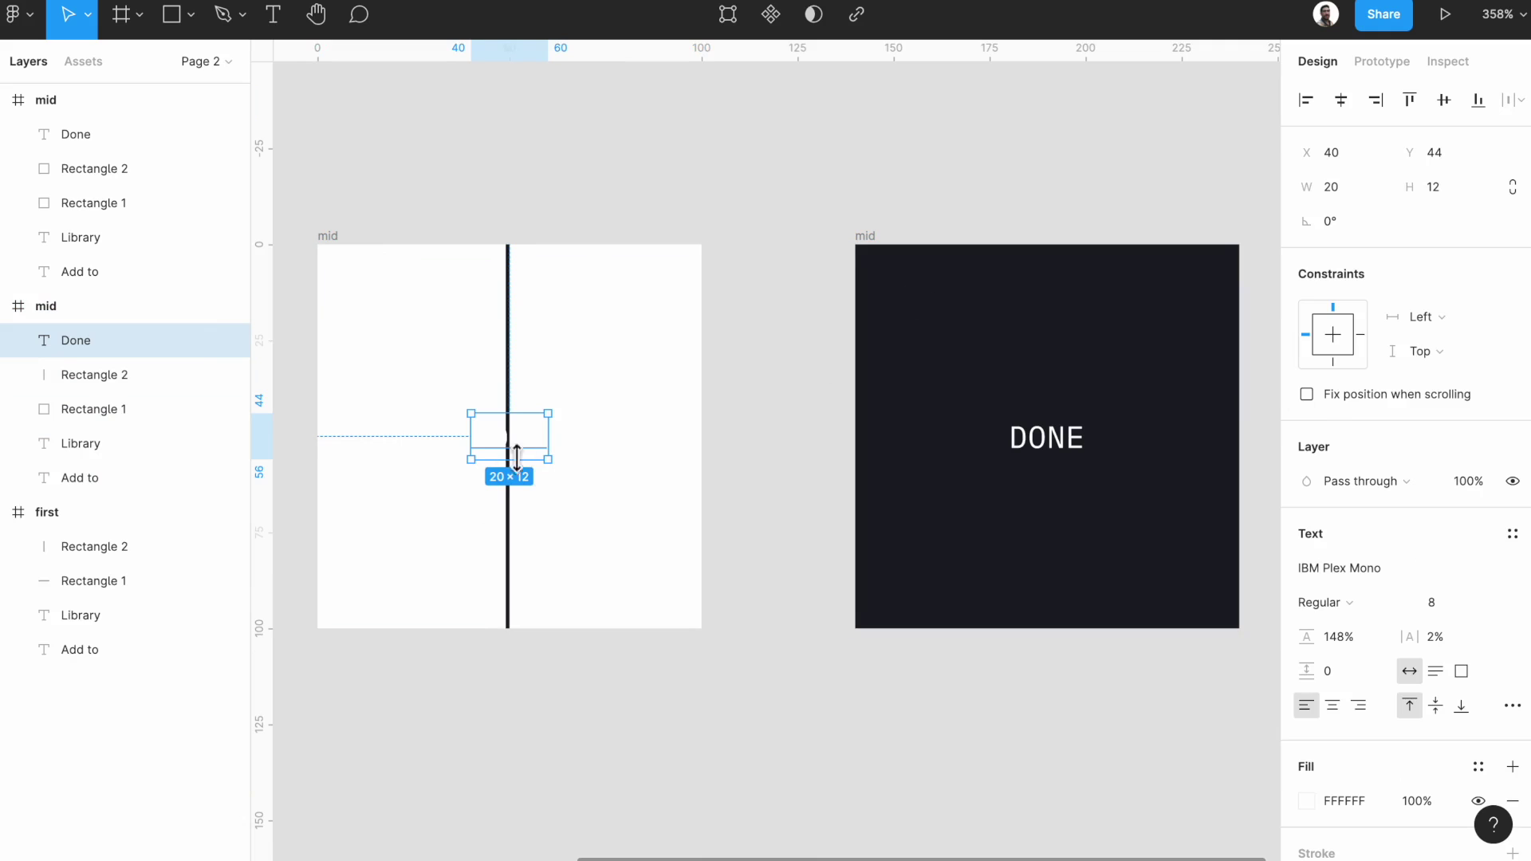
- Move the copied DONE text down to Y 68 in the white mid frame and set its opacity to 0%
{"action": "left_click_drag", "start_coordinate": [522, 446], "coordinate": [522, 538]}
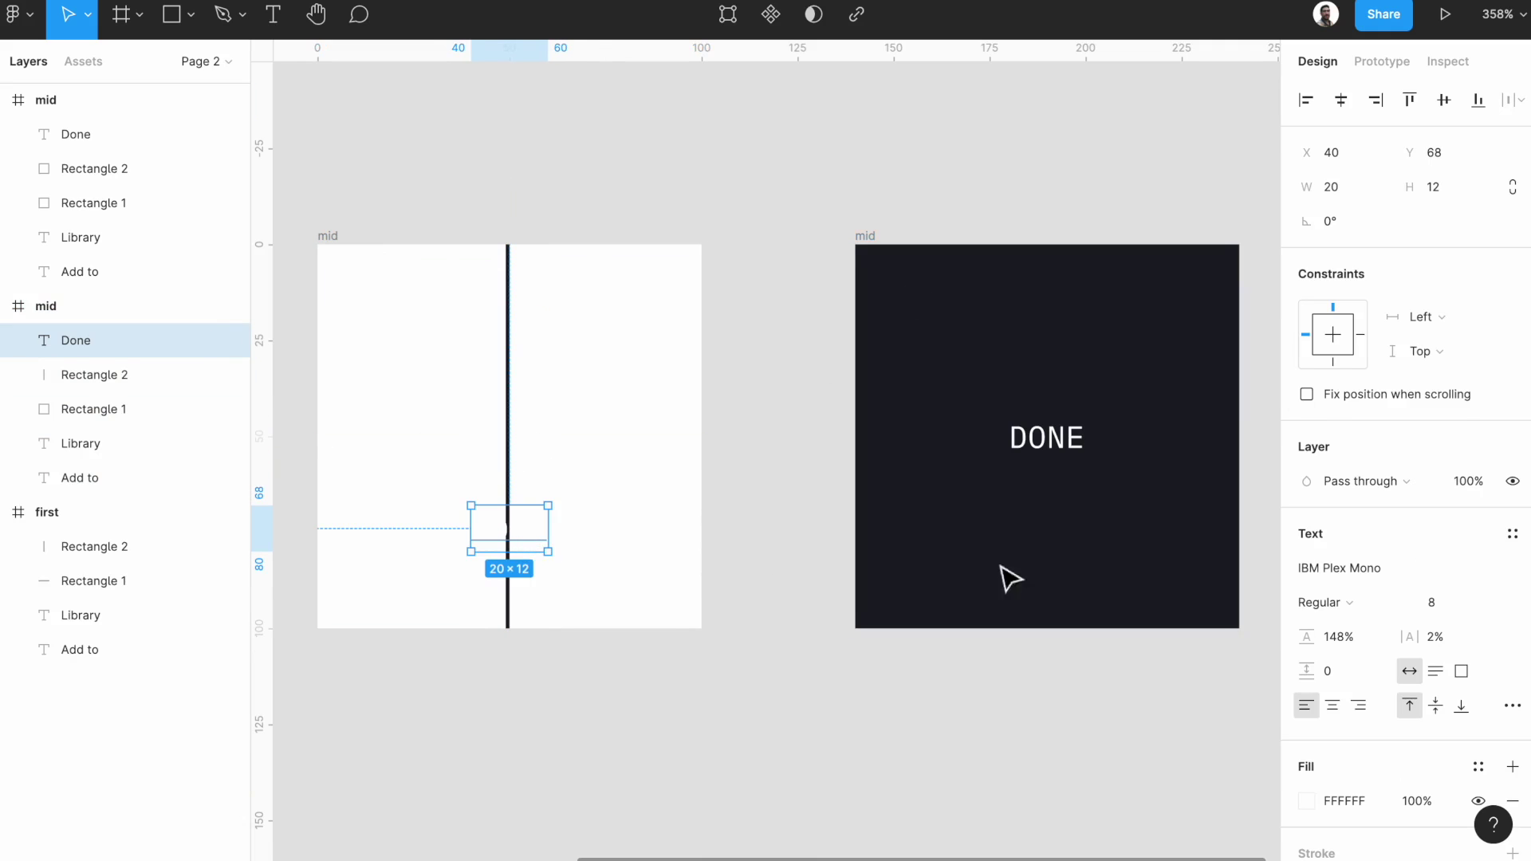
{"action": "key", "text": "0"}
{"action": "key", "text": "0"}
{"action": "left_click", "coordinate": [1046, 452]}
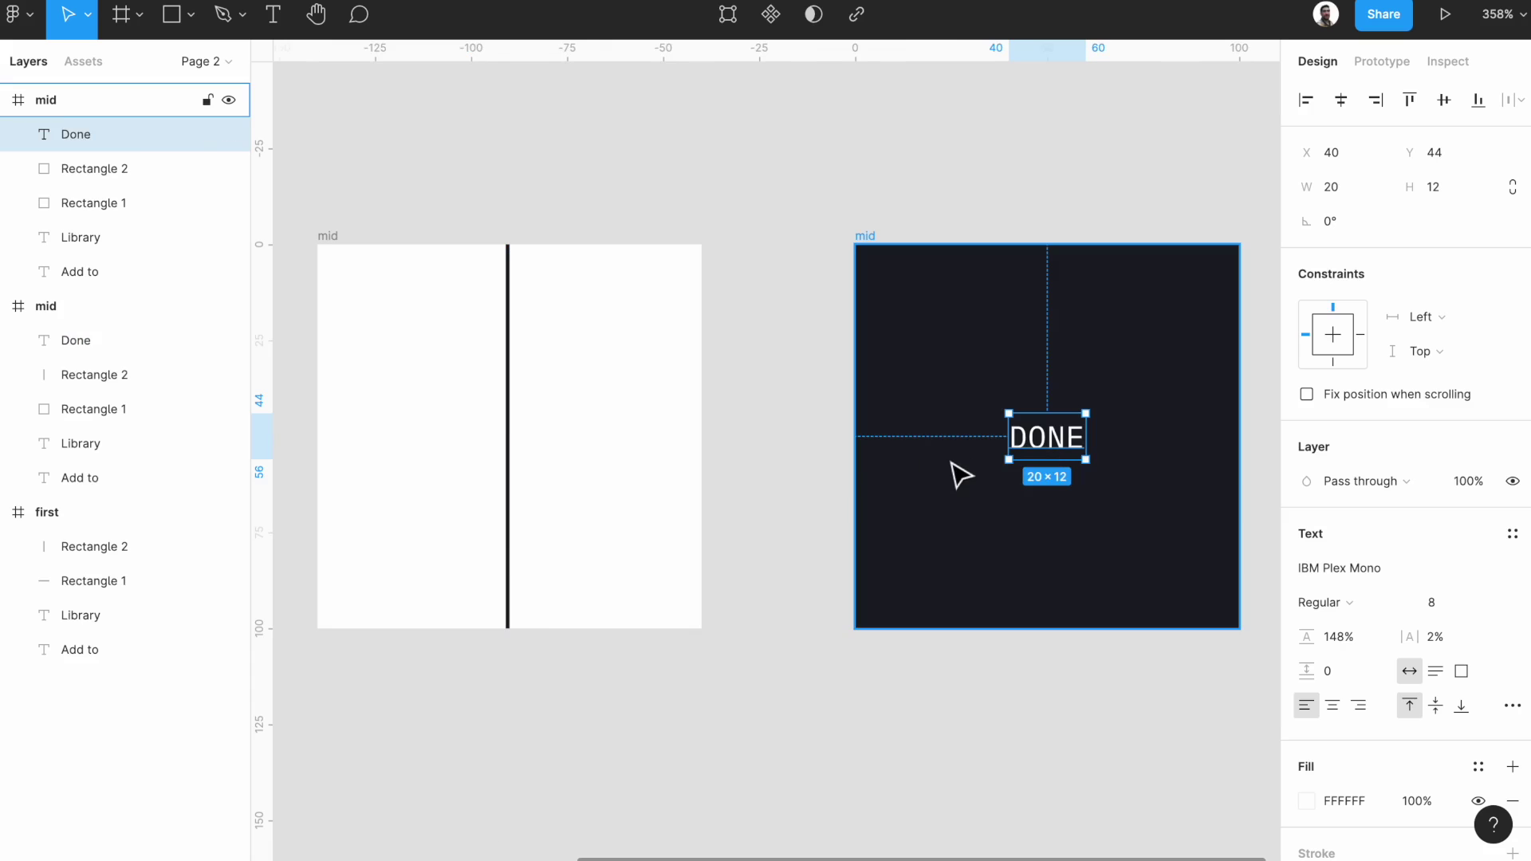
- Connect the first frame to the white mid frame with an On click interaction using Smart animate, Ease out, 700ms
{"action": "scroll", "coordinate": [955, 479], "scroll_direction": "down", "scroll_amount": 5}
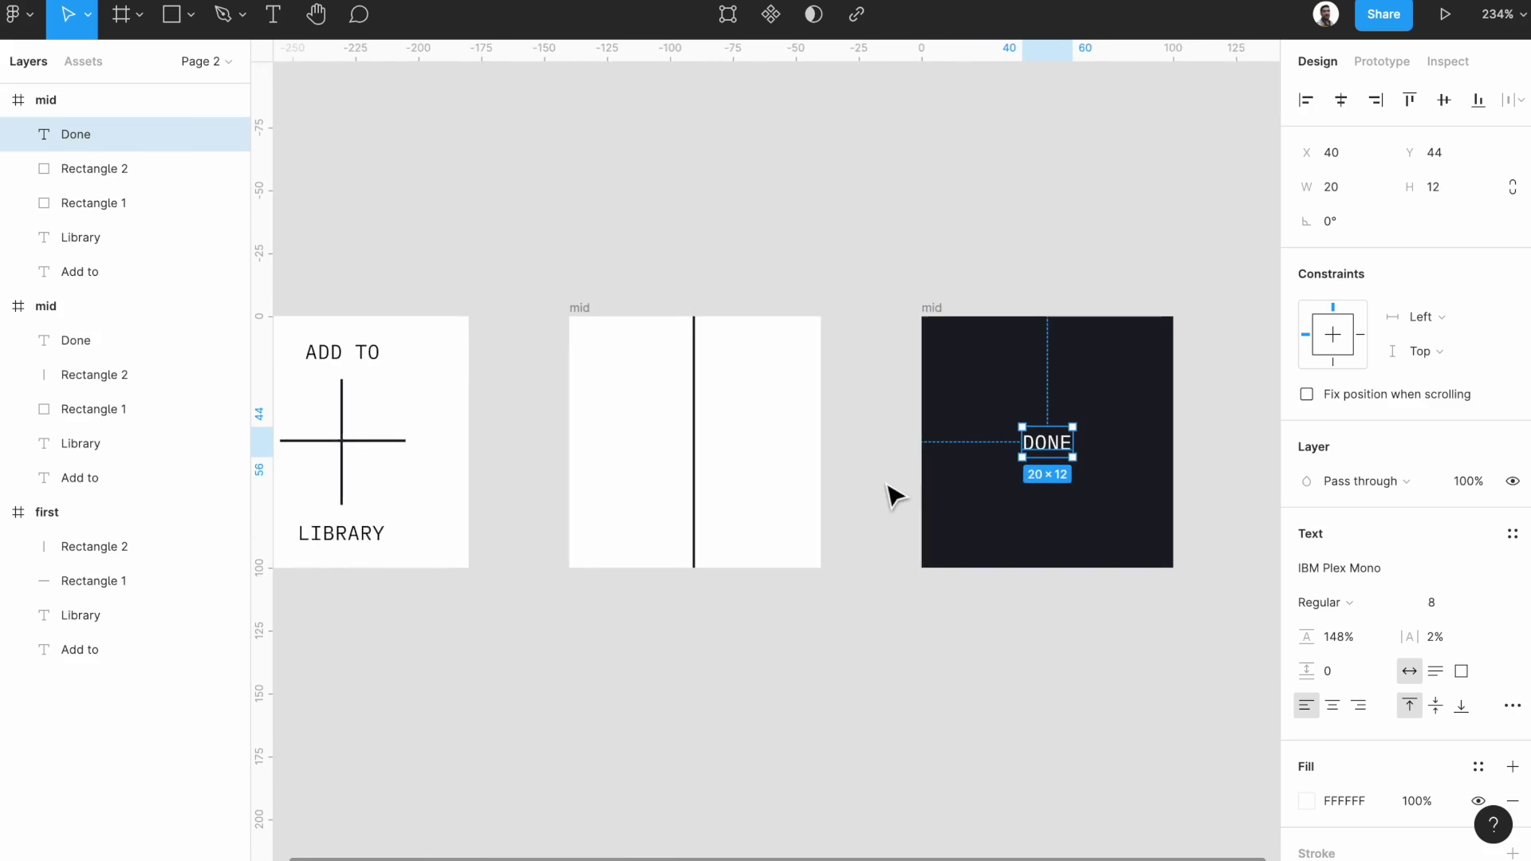
{"action": "scroll", "coordinate": [915, 493], "scroll_direction": "left", "scroll_amount": 2}
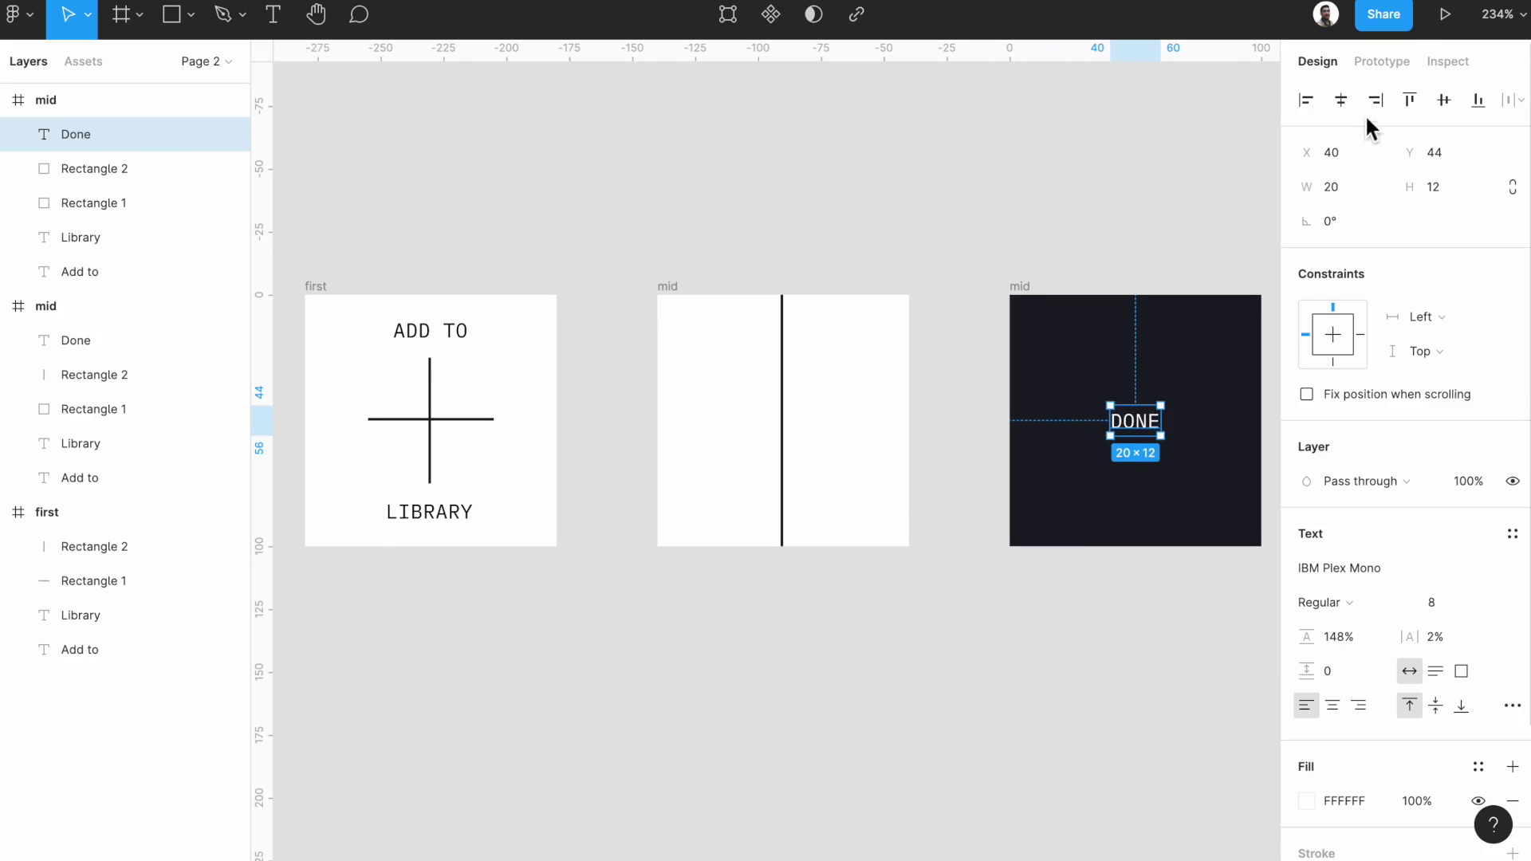
{"action": "left_click", "coordinate": [1382, 62]}
{"action": "left_click", "coordinate": [315, 284]}
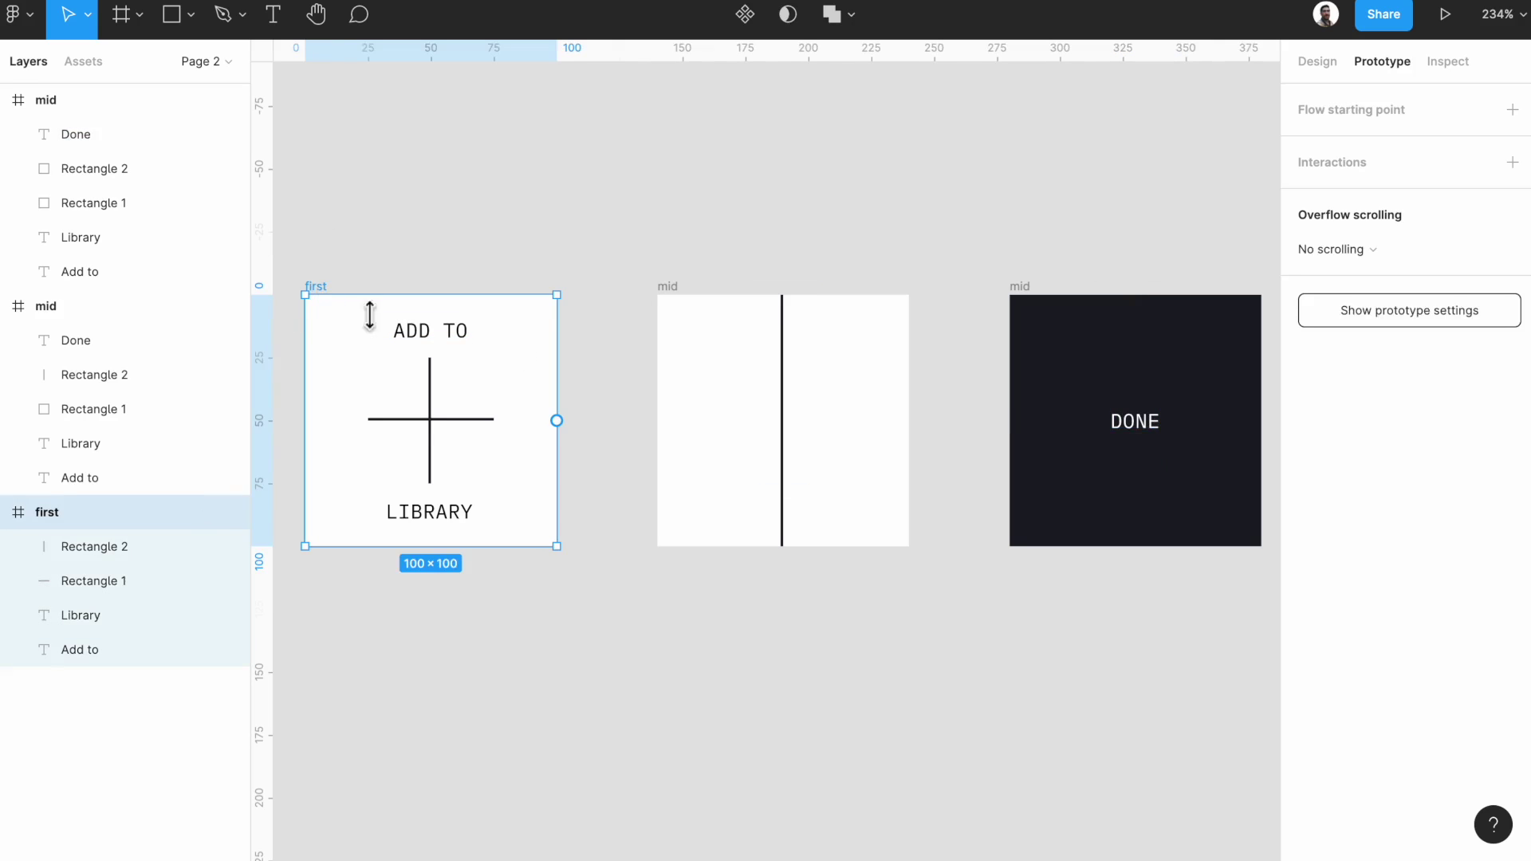
{"action": "left_click_drag", "start_coordinate": [557, 420], "coordinate": [781, 438]}
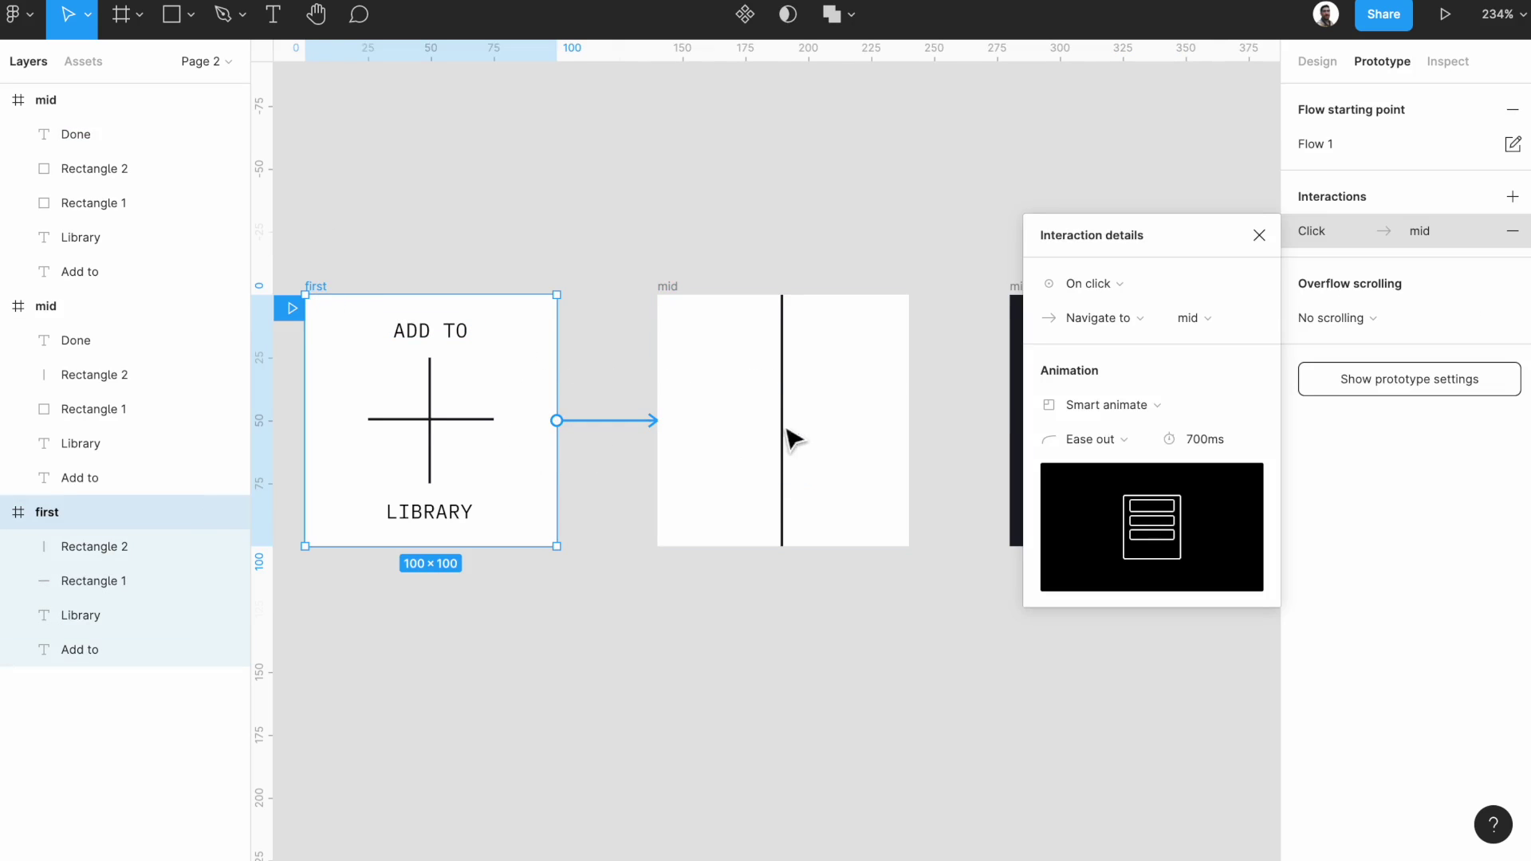
{"action": "left_click", "coordinate": [1142, 406]}
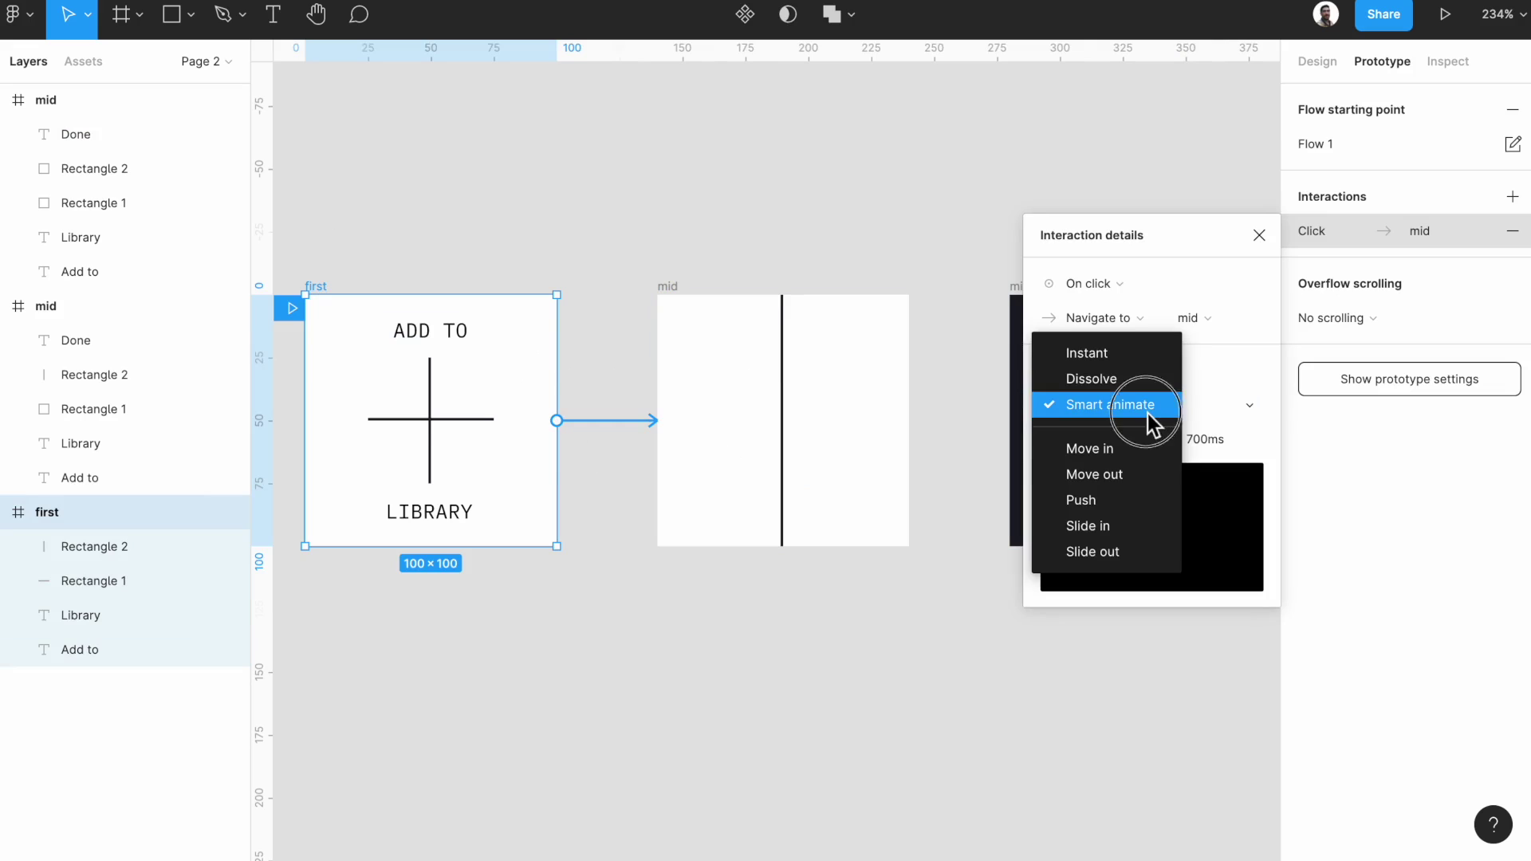
{"action": "left_click", "coordinate": [1147, 414]}
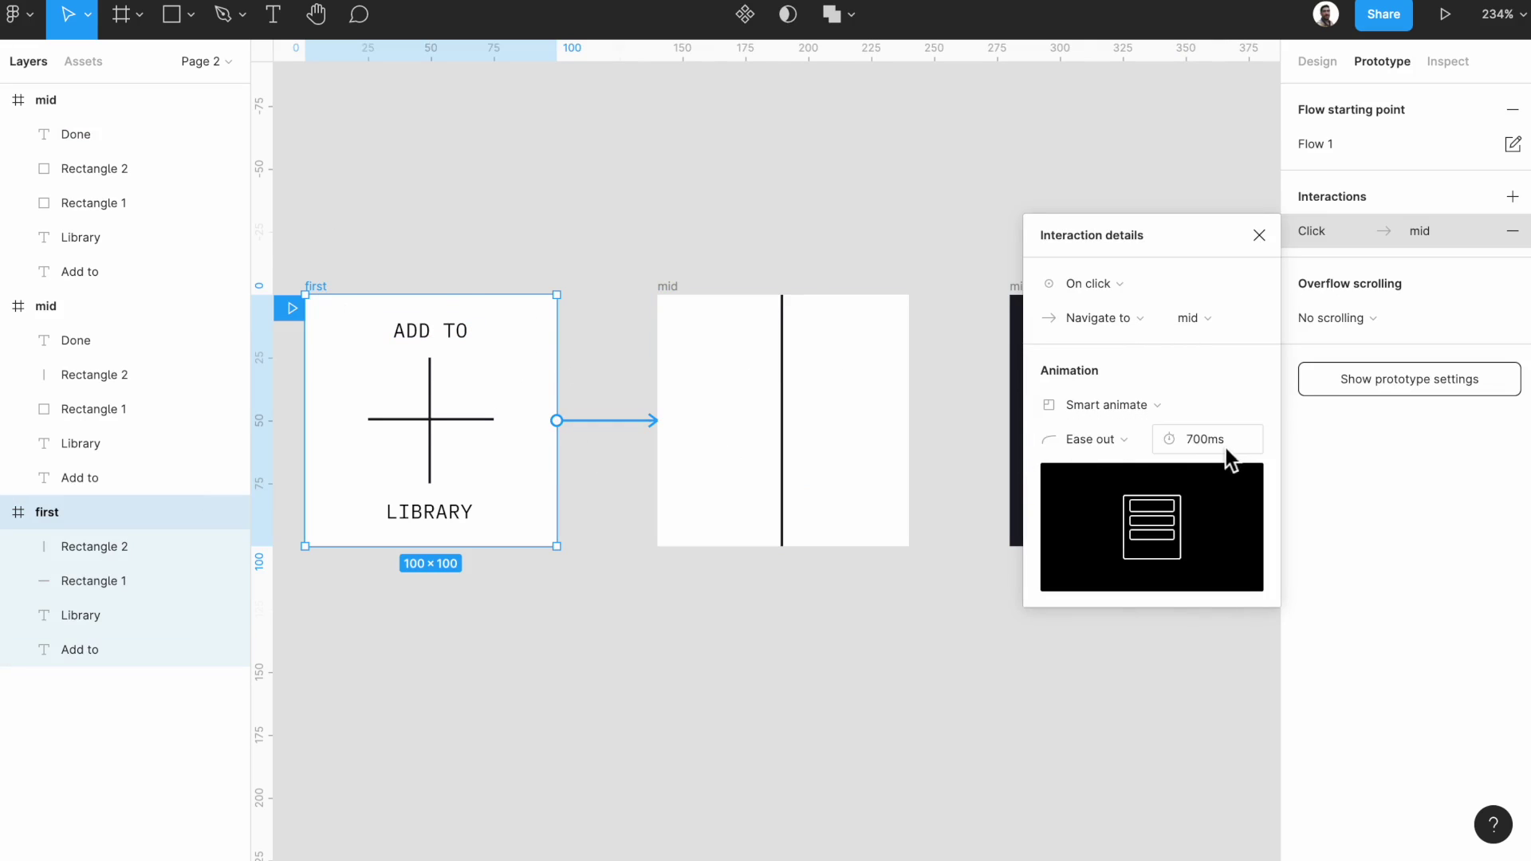
{"action": "left_click", "coordinate": [1255, 251]}
- Connect the white mid frame to the dark frame with an After delay trigger using Smart animate
{"action": "left_click", "coordinate": [690, 300]}
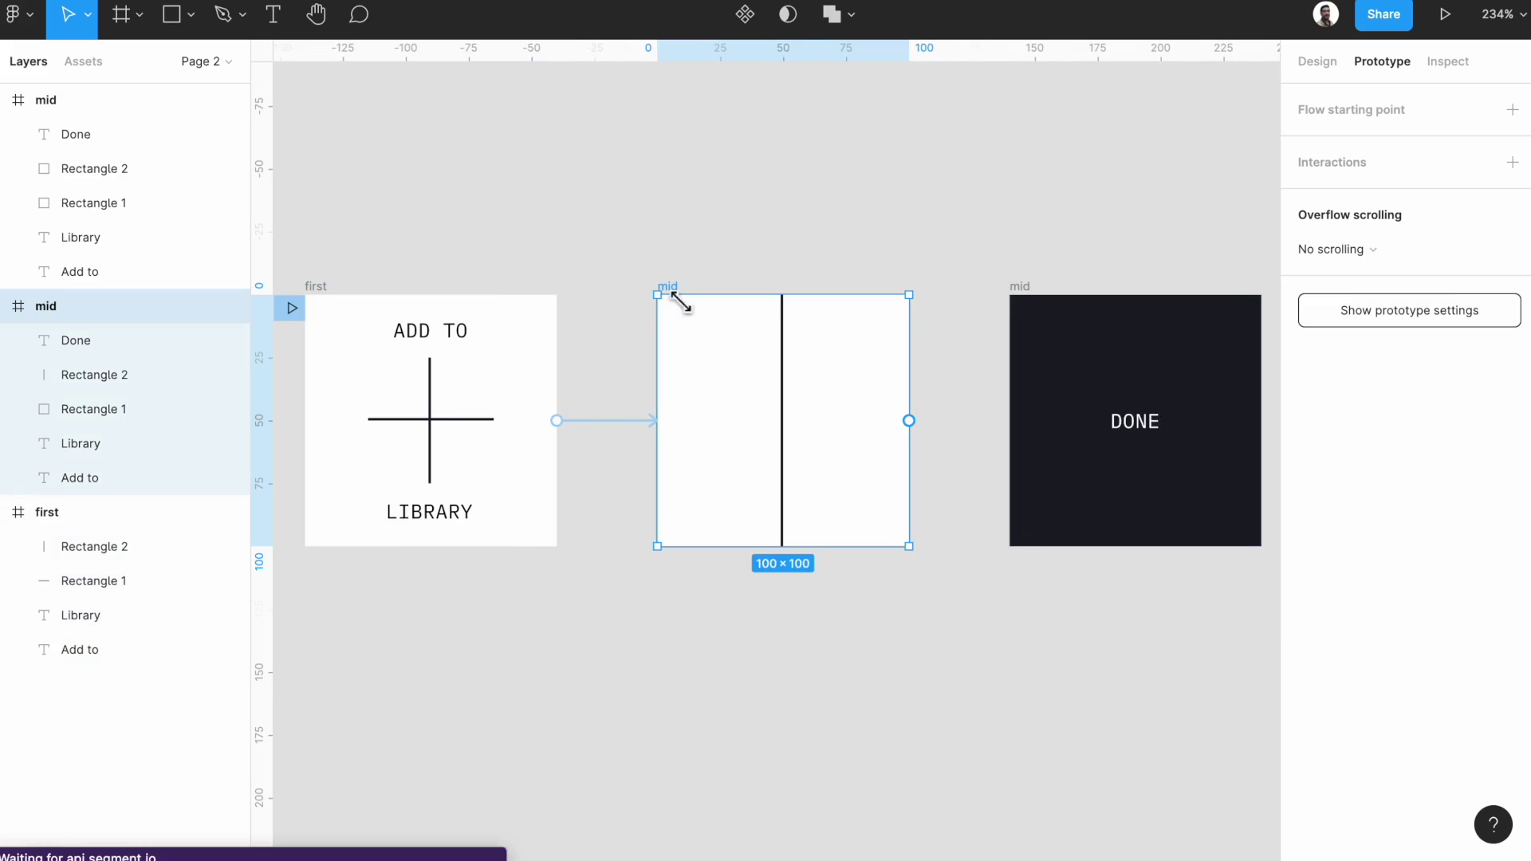
{"action": "left_click_drag", "start_coordinate": [1053, 414], "coordinate": [1053, 416]}
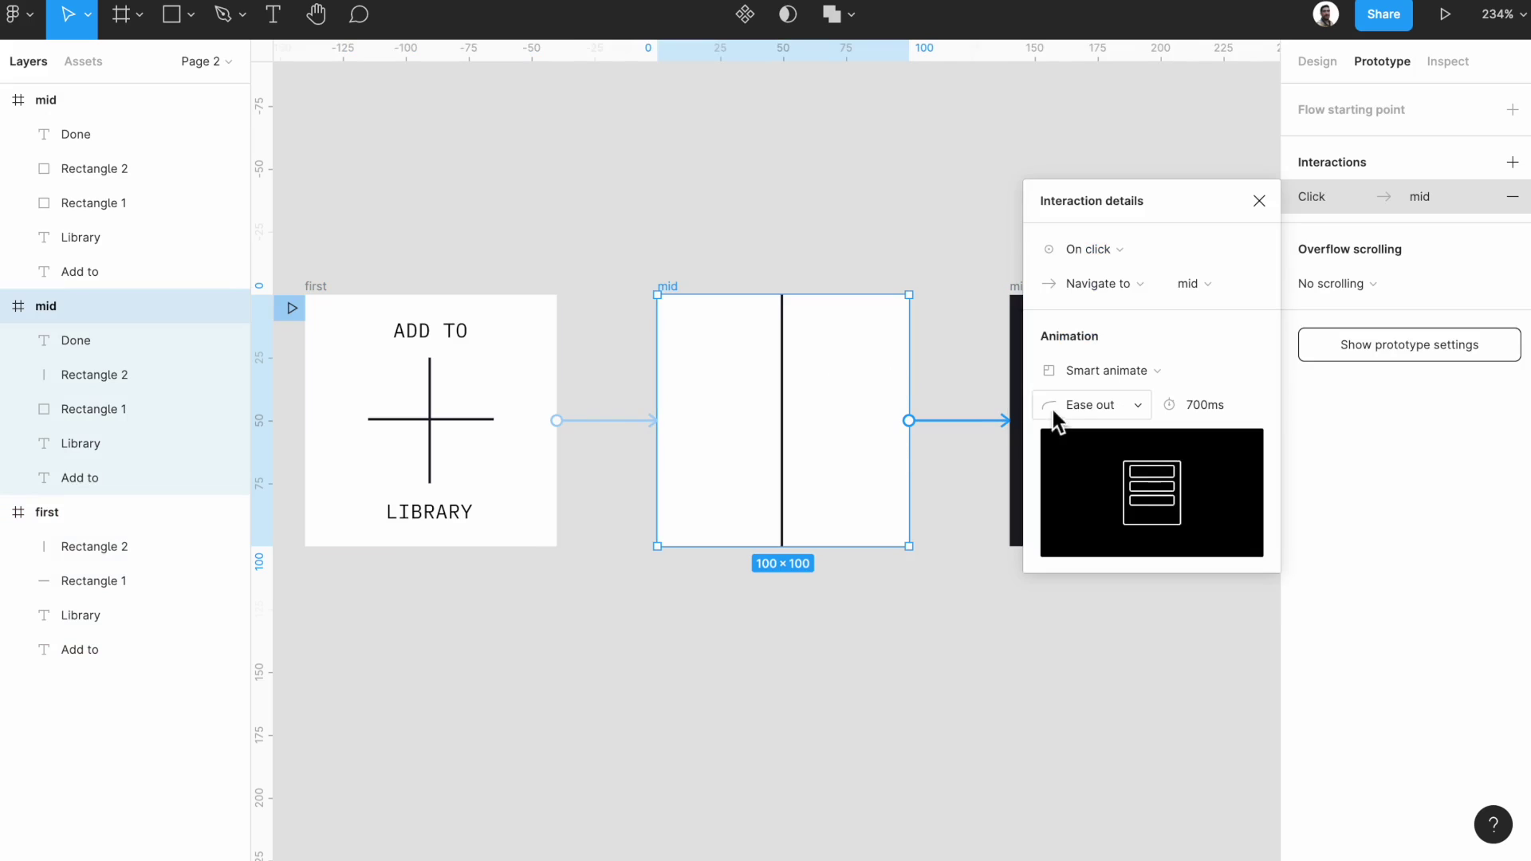
{"action": "left_click", "coordinate": [1151, 260]}
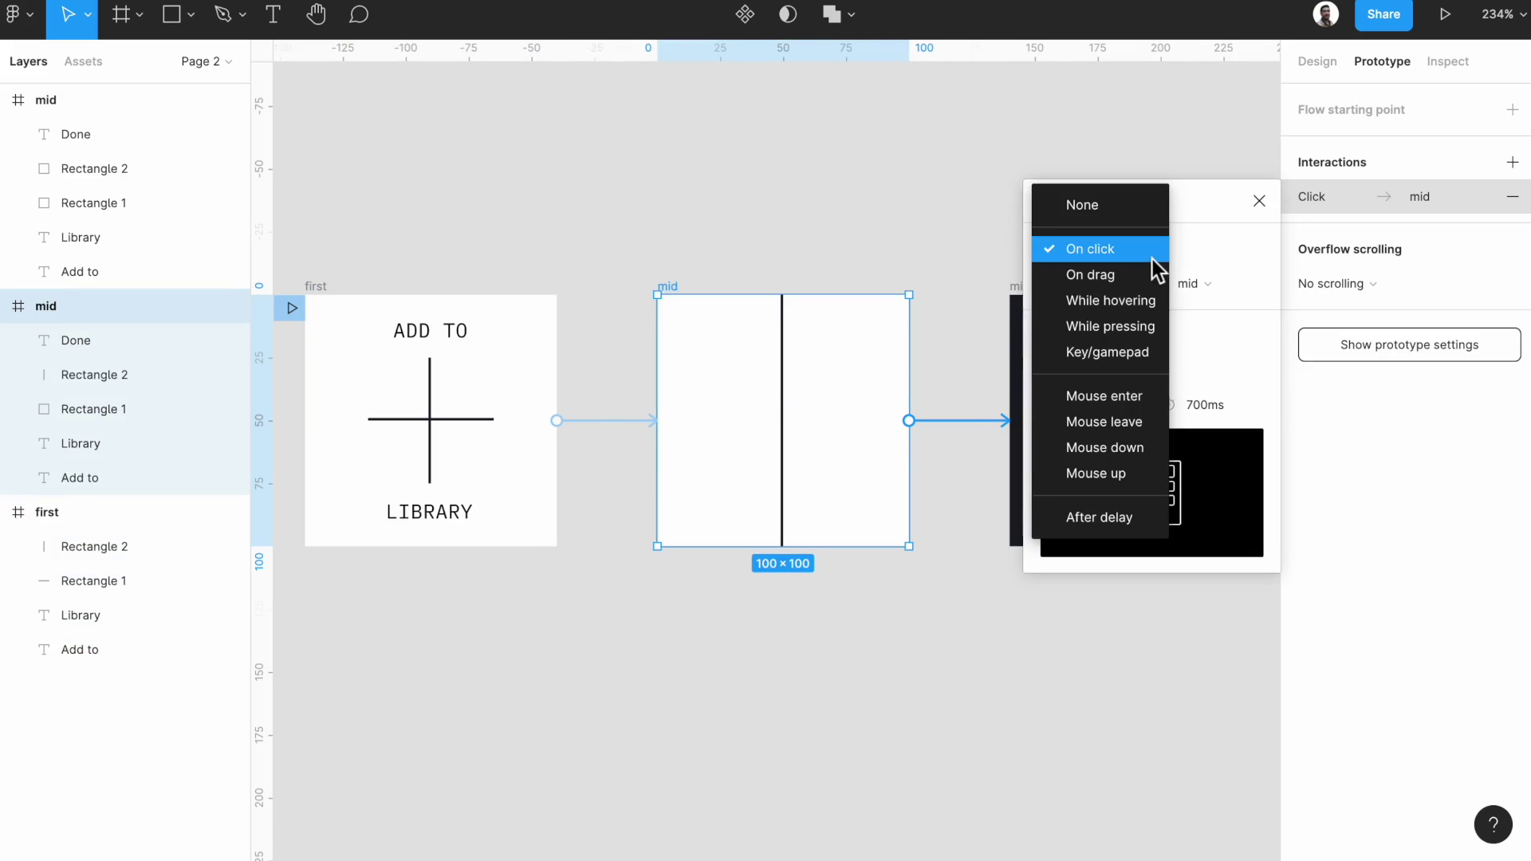
{"action": "left_click", "coordinate": [1109, 515]}
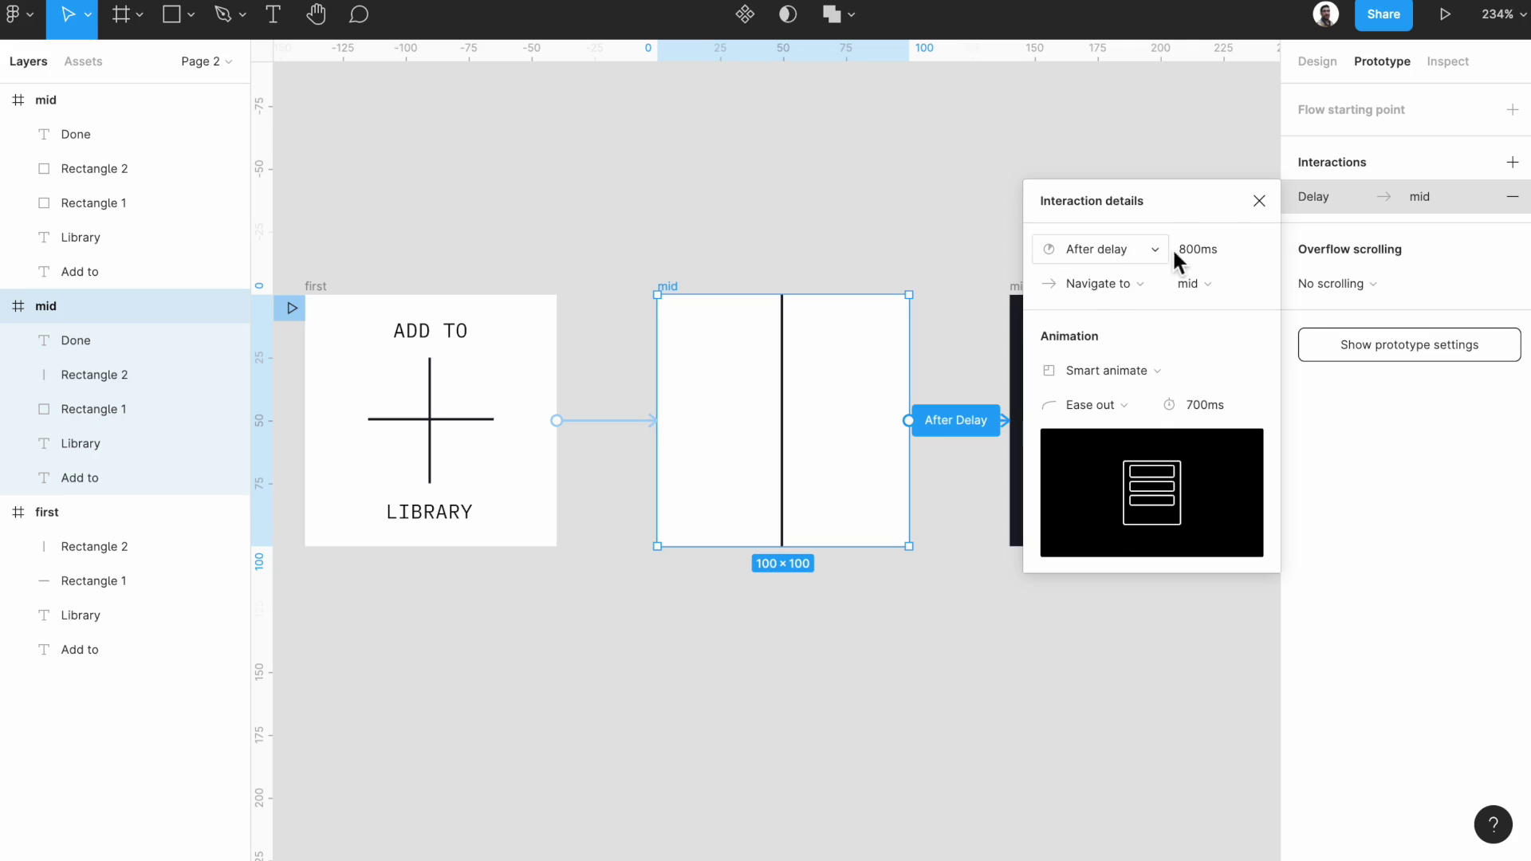
{"action": "left_click", "coordinate": [1204, 250]}
{"action": "left_click", "coordinate": [1260, 202]}
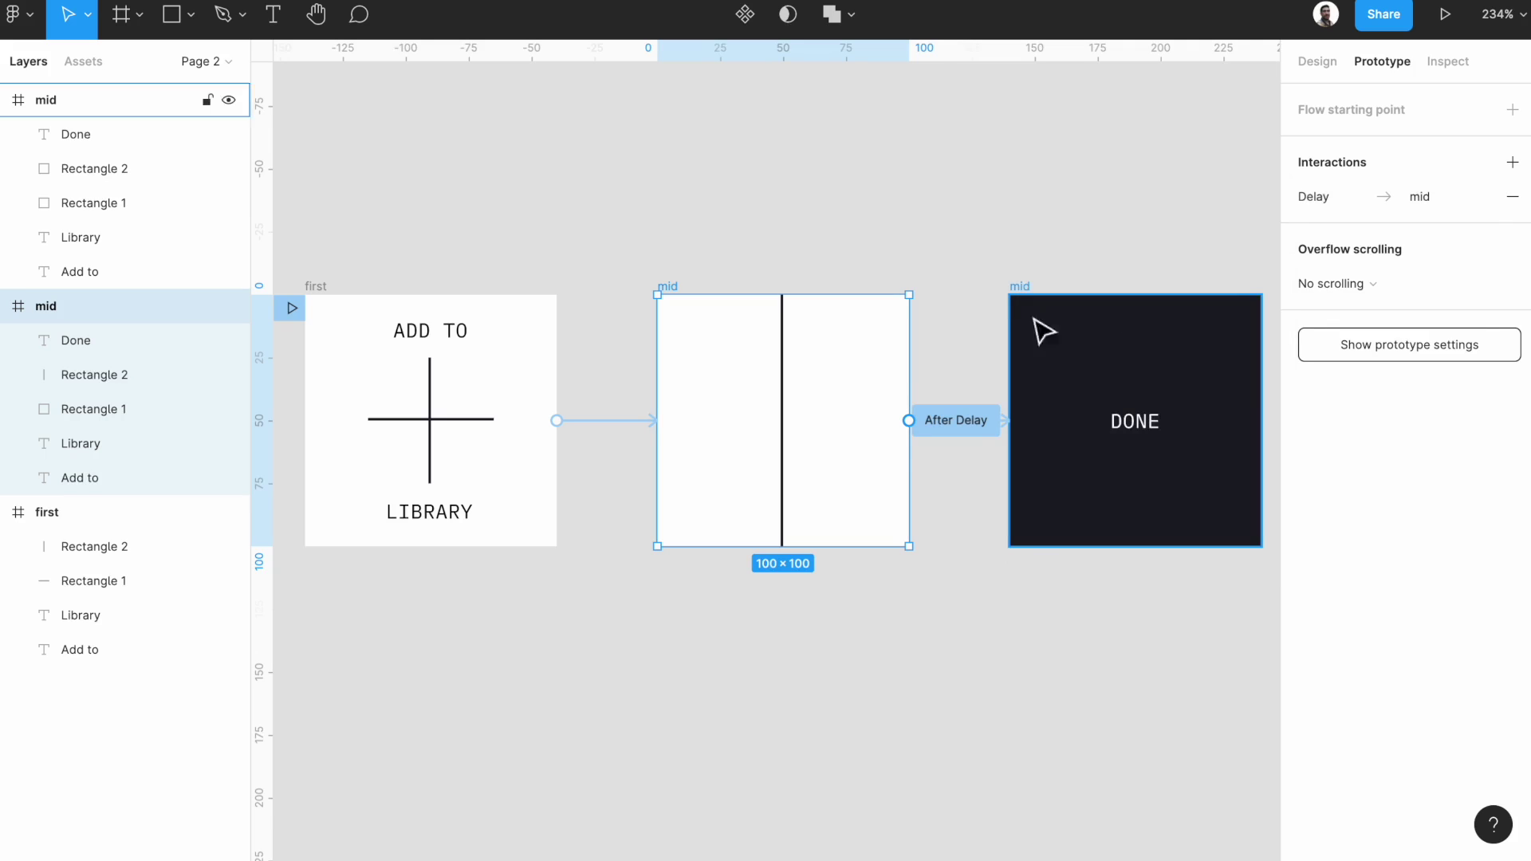
- Rename the dark DONE frame as last
{"action": "left_click", "coordinate": [1021, 288]}
{"action": "double_click", "coordinate": [1021, 287]}
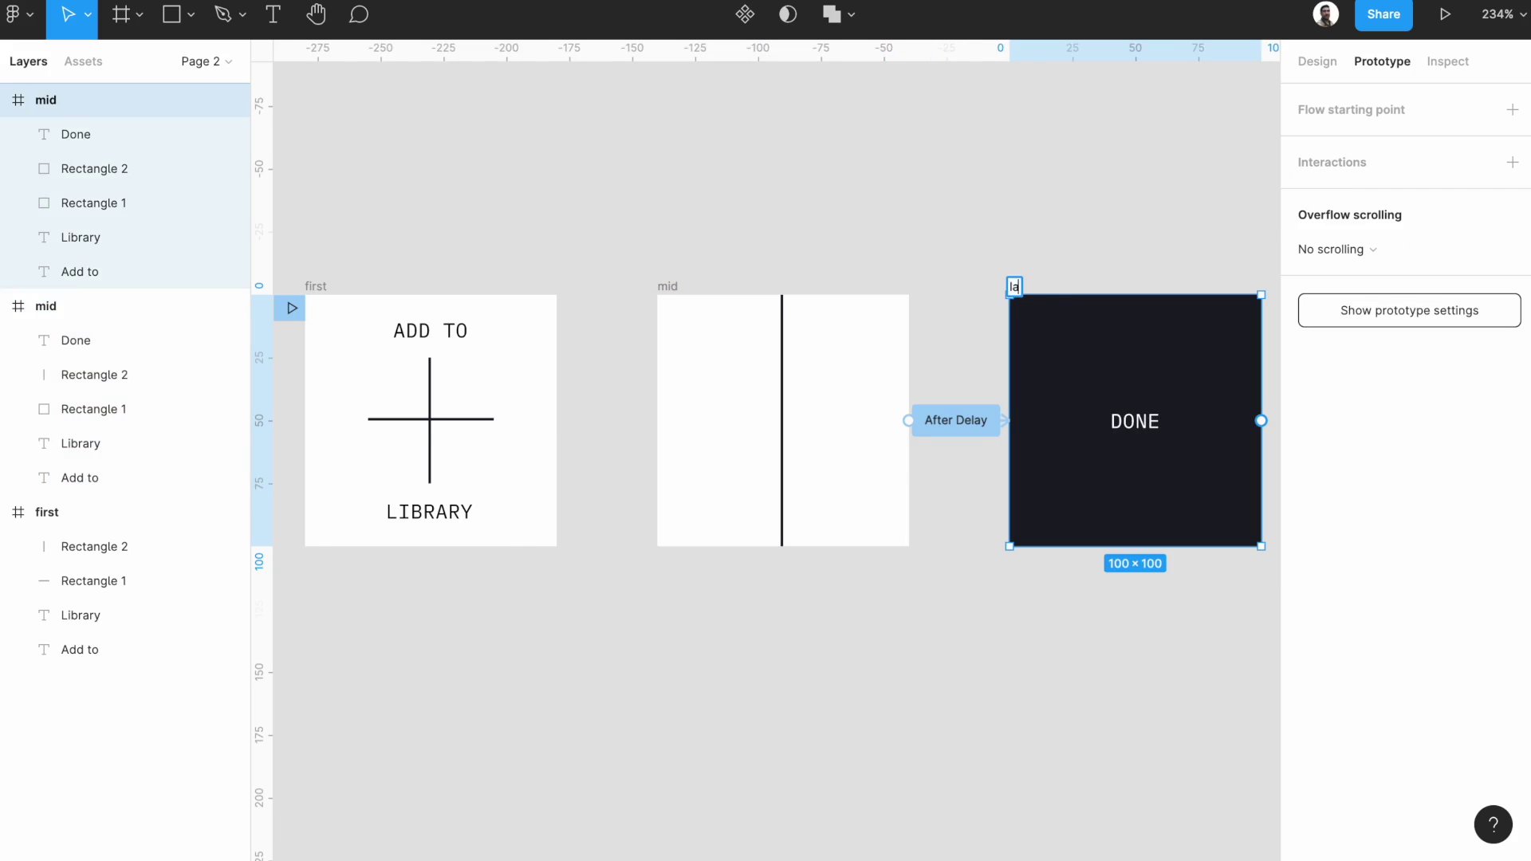
{"action": "type", "text": "last"}
{"action": "key", "text": "Return"}
- Connect the last frame back to the first frame with an After delay trigger of 2000 ms
{"action": "left_click_drag", "start_coordinate": [1261, 420], "coordinate": [435, 510]}
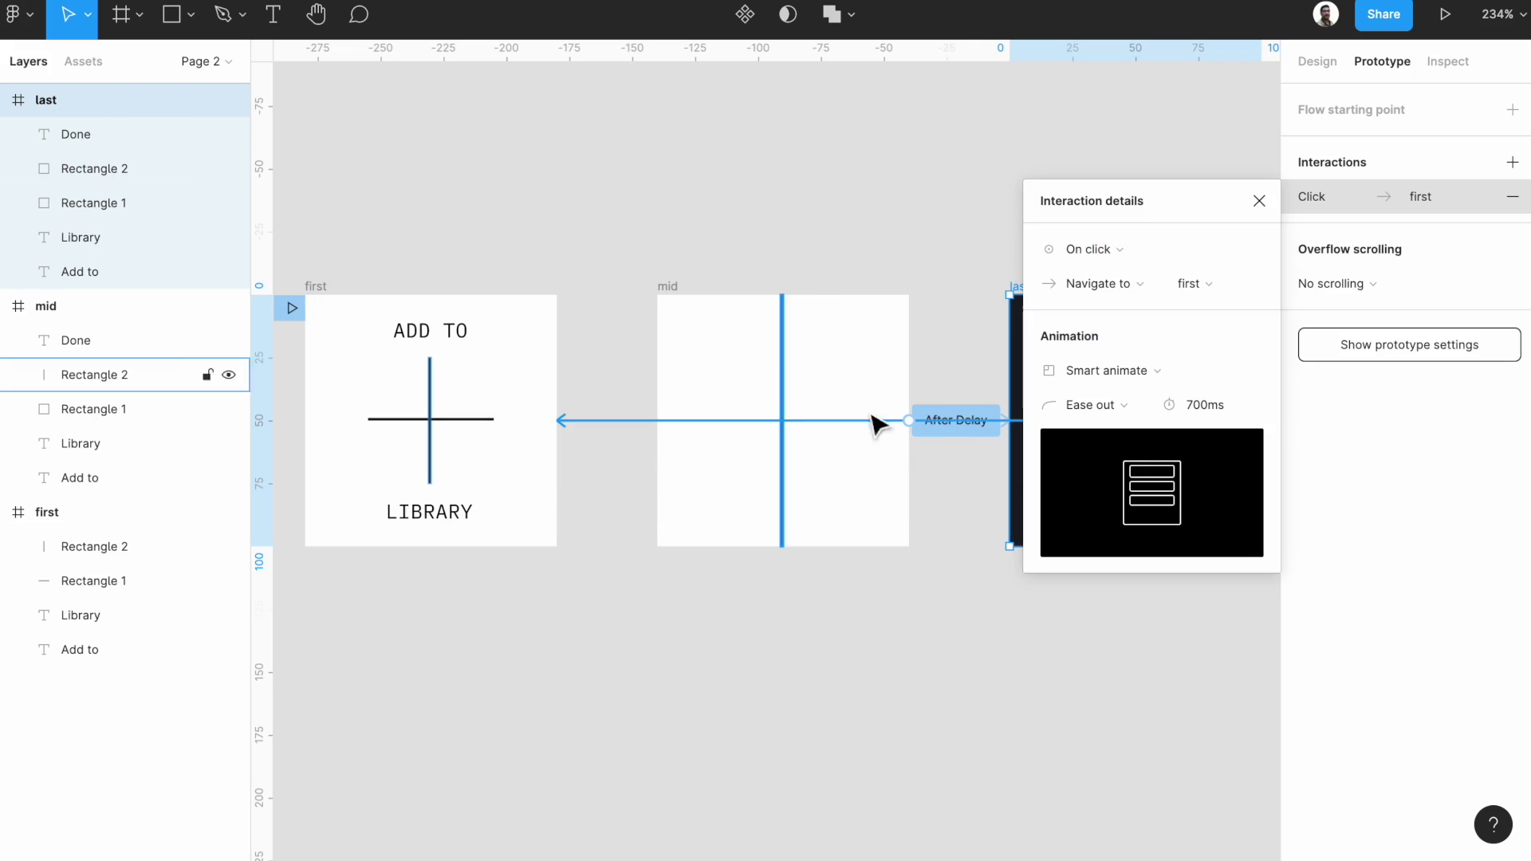
{"action": "left_click", "coordinate": [1116, 256]}
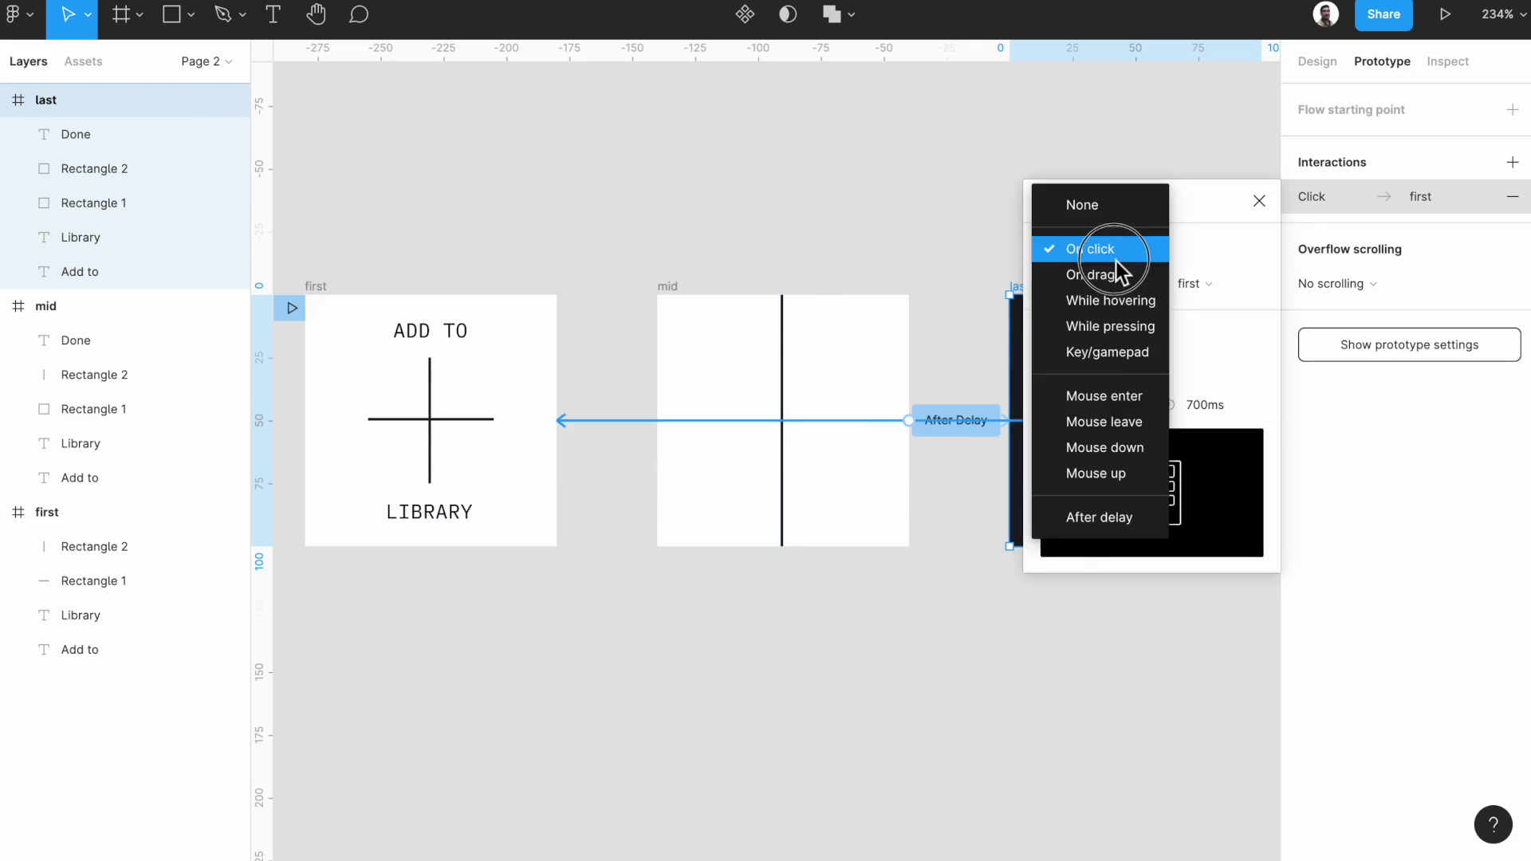
{"action": "left_click", "coordinate": [1078, 518]}
{"action": "left_click", "coordinate": [1196, 250]}
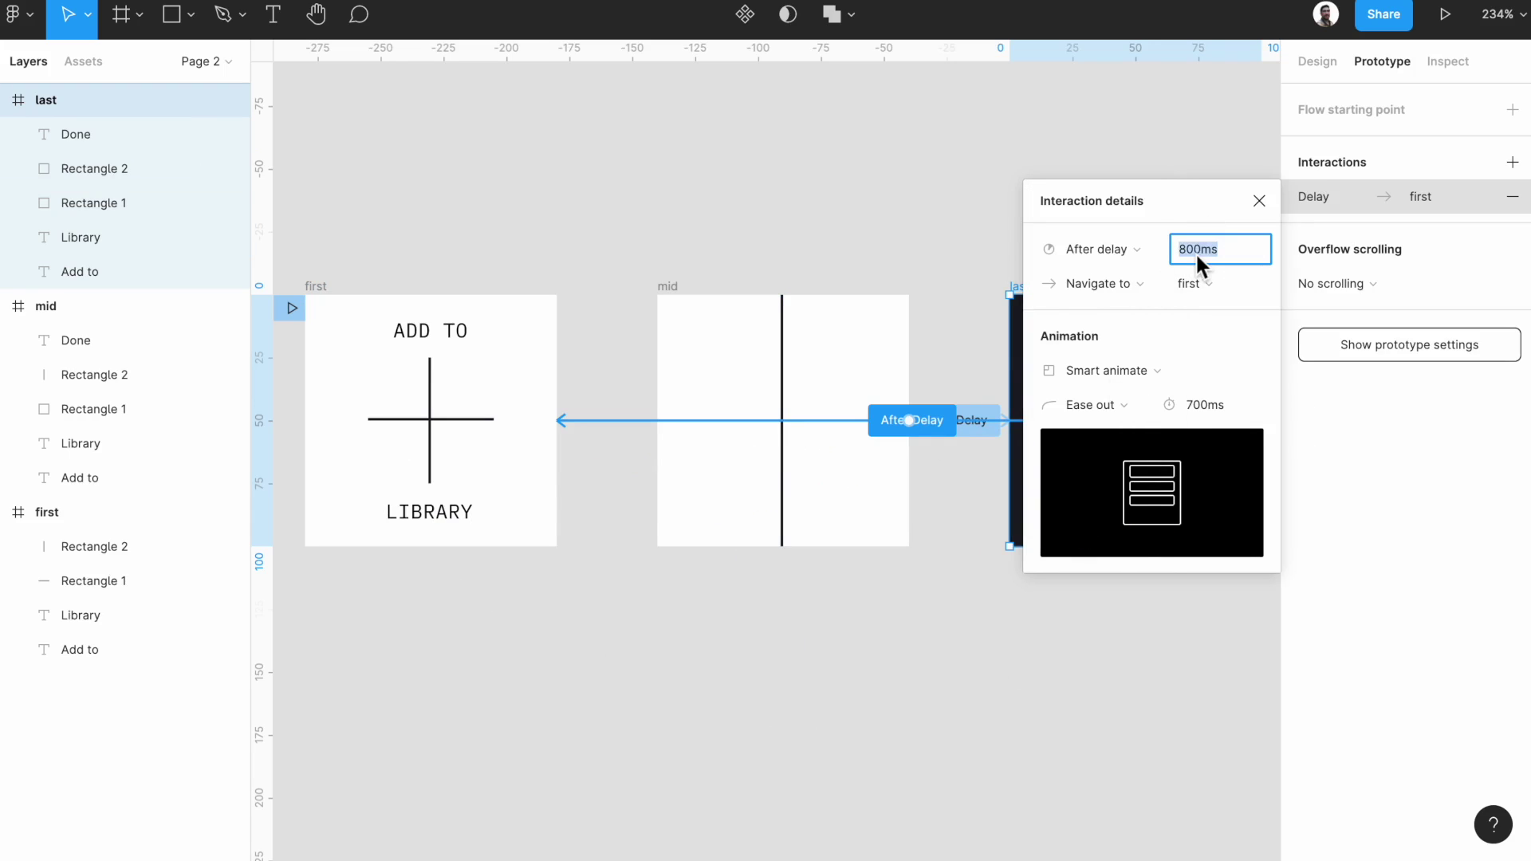
{"action": "type", "text": "2000"}
{"action": "key", "text": "Return"}
{"action": "left_click", "coordinate": [862, 229]}
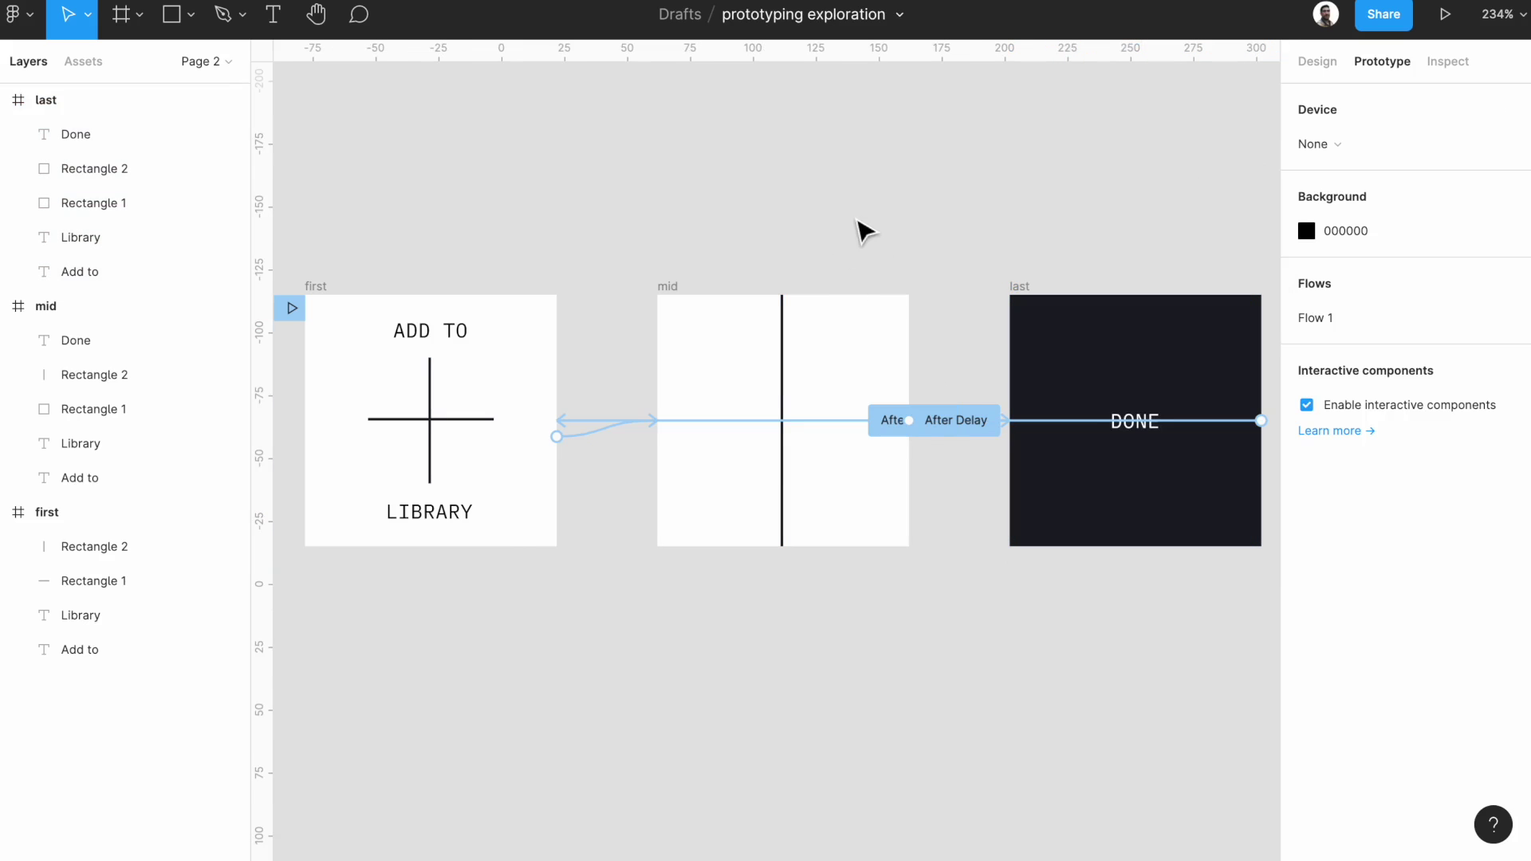
- Play the prototype flow starting at the first frame to preview the animation
{"action": "scroll", "coordinate": [390, 287], "scroll_direction": "left", "scroll_amount": 3}
{"action": "left_click", "coordinate": [404, 308]}
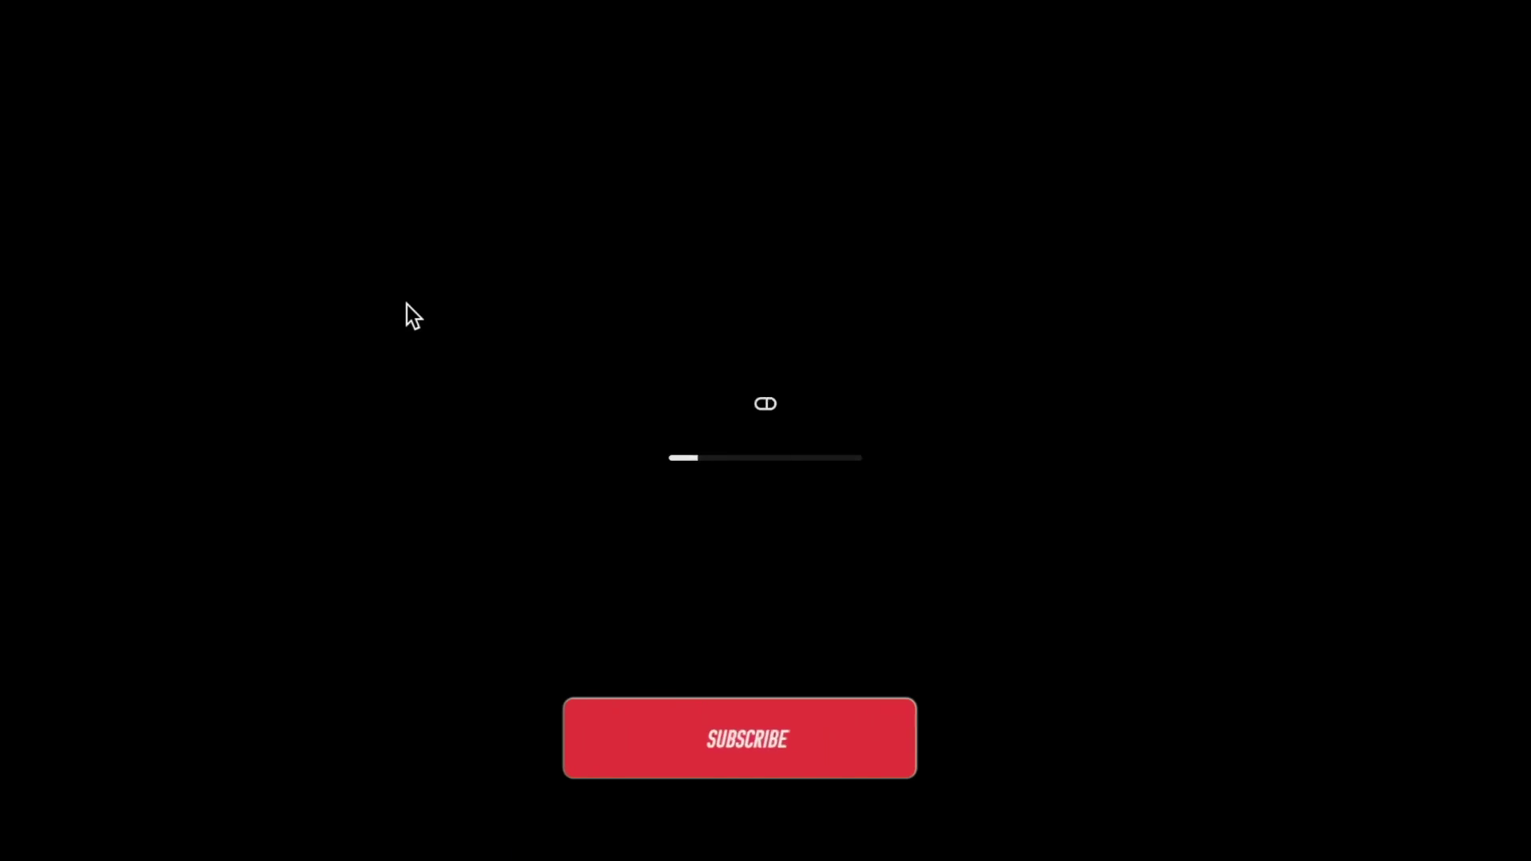